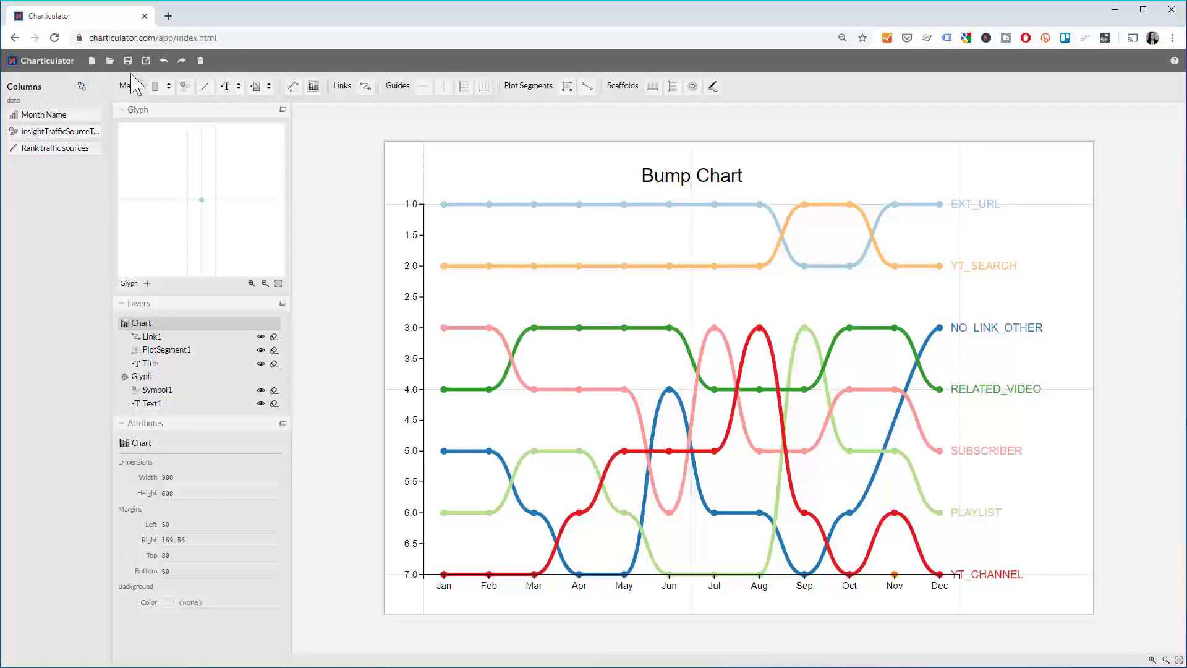
- Glance at Export, then launch a new Charticulator session from charticulator.com in a second tab
click(146, 60)
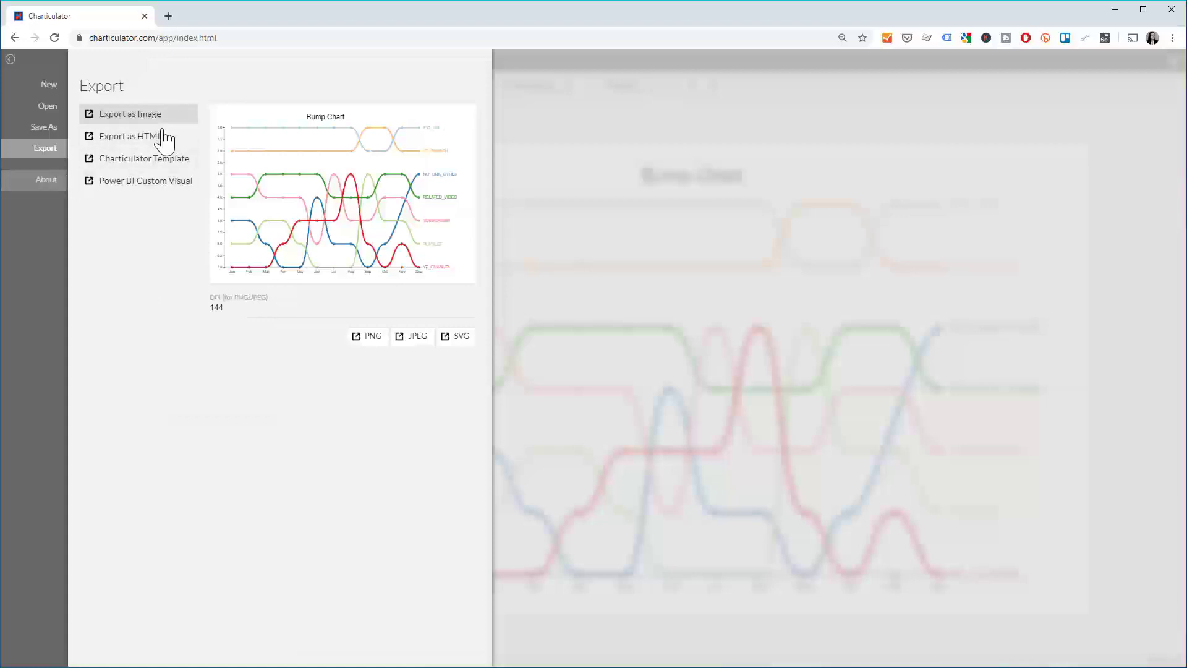
click(11, 60)
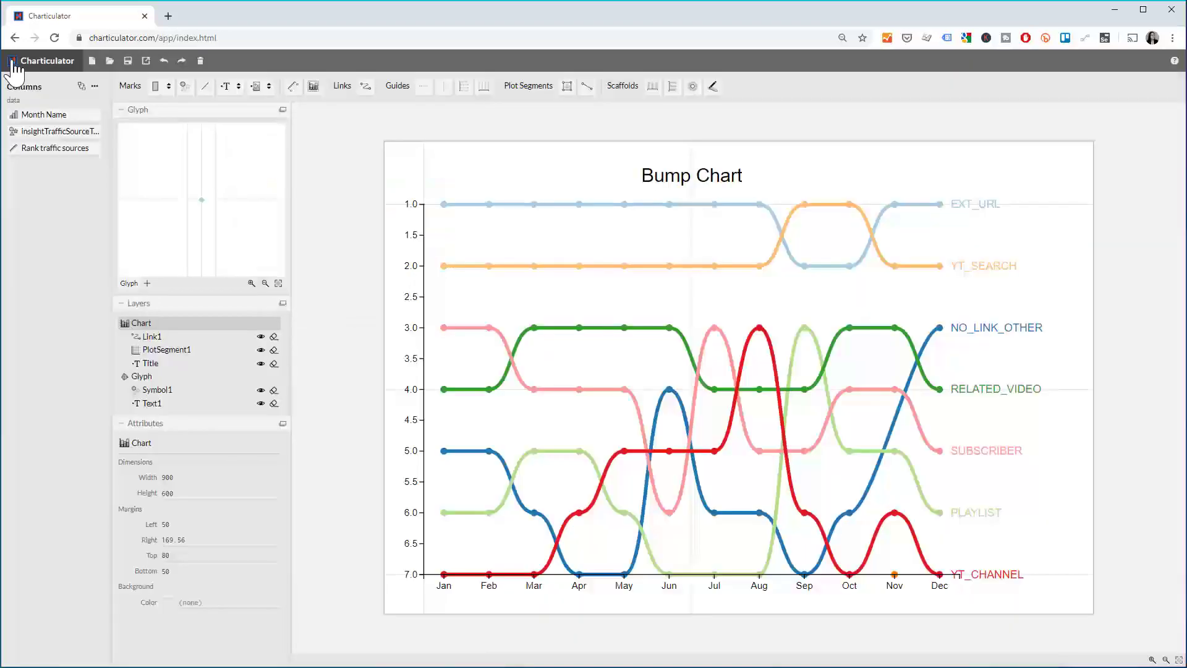
click(168, 16)
text(char)
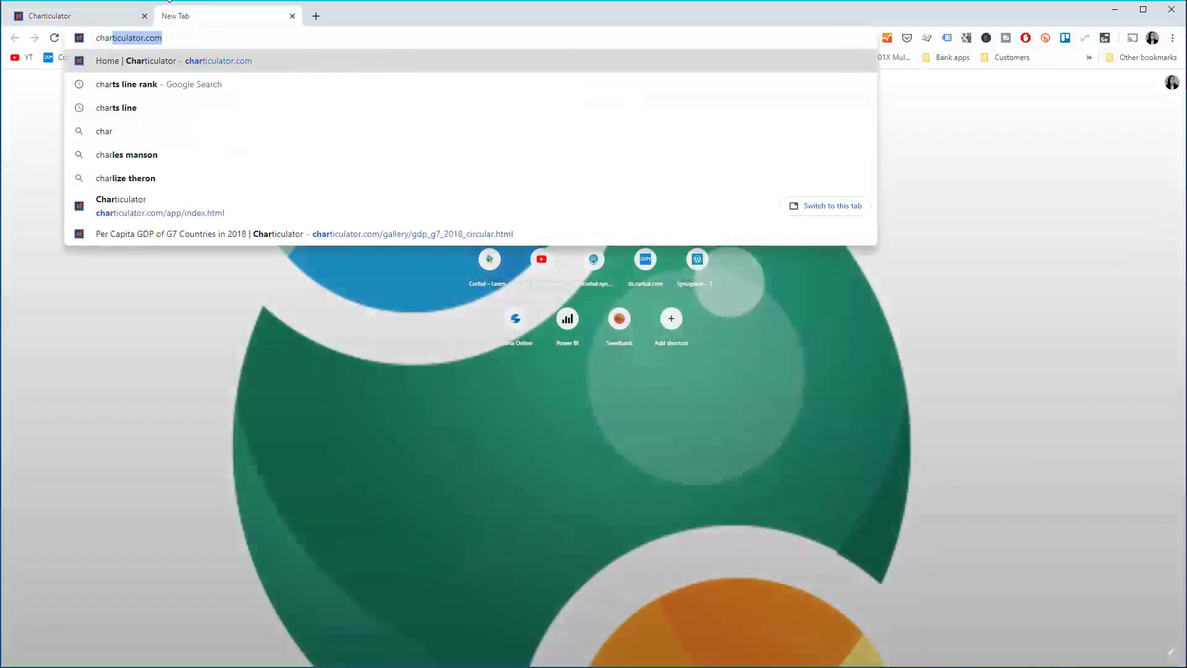
key(Return)
click(844, 68)
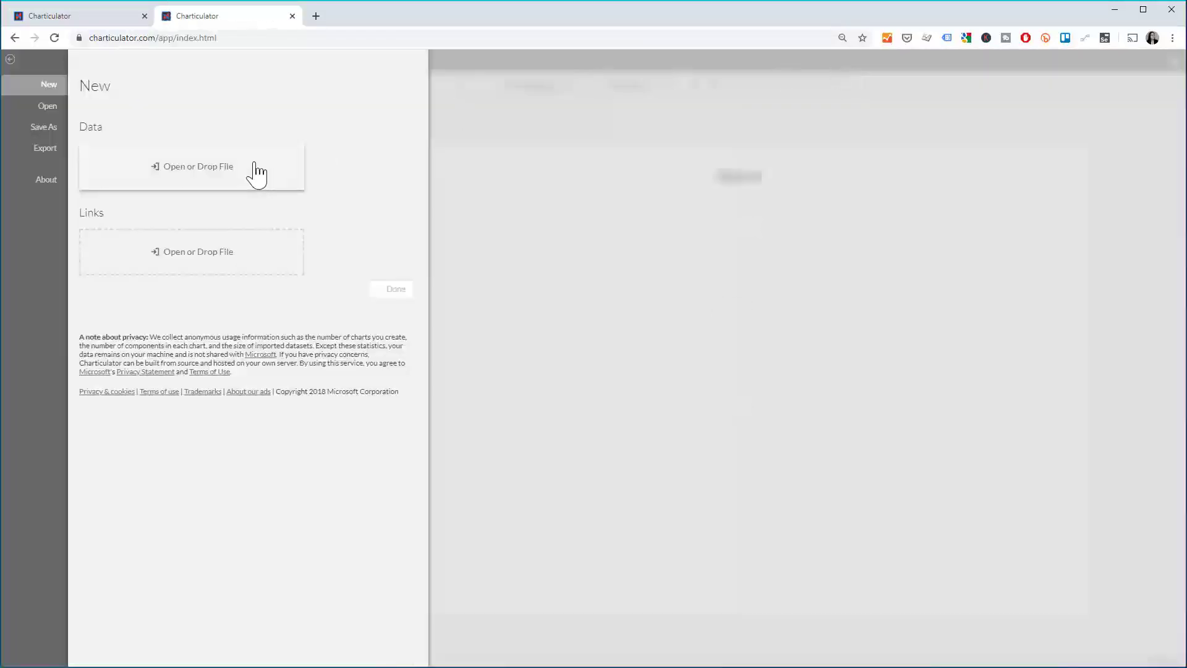
- Load the Excel file of monthly traffic-source ranks as the chart's data
click(198, 165)
drag(0, 371, 223, 177)
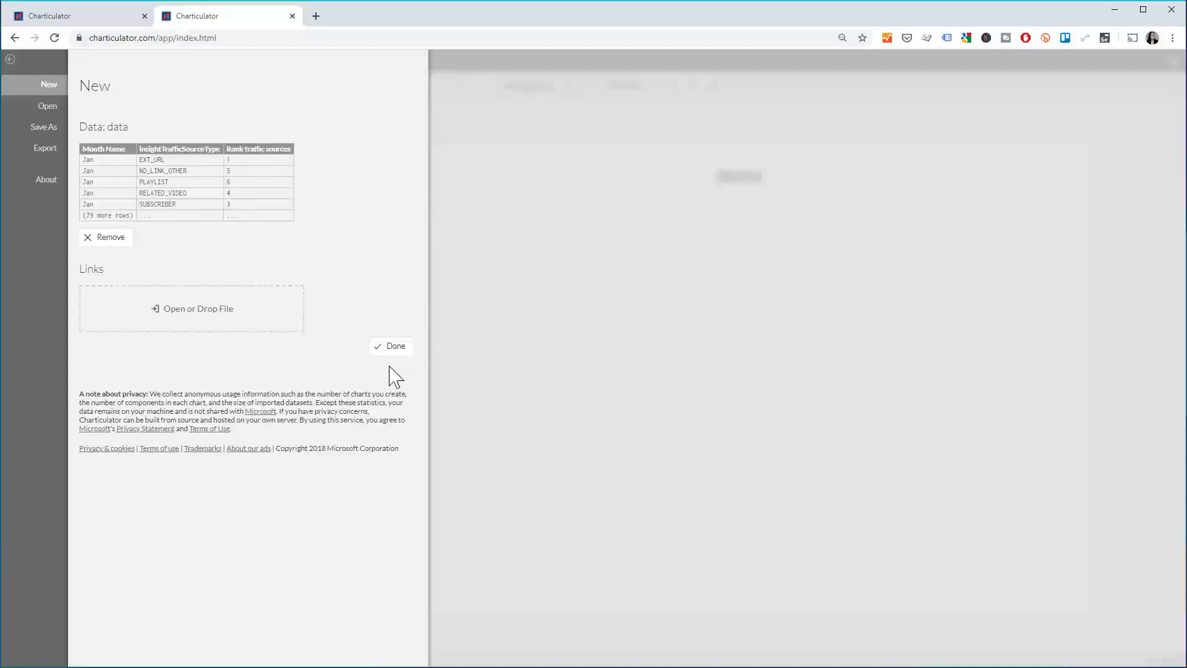
click(394, 349)
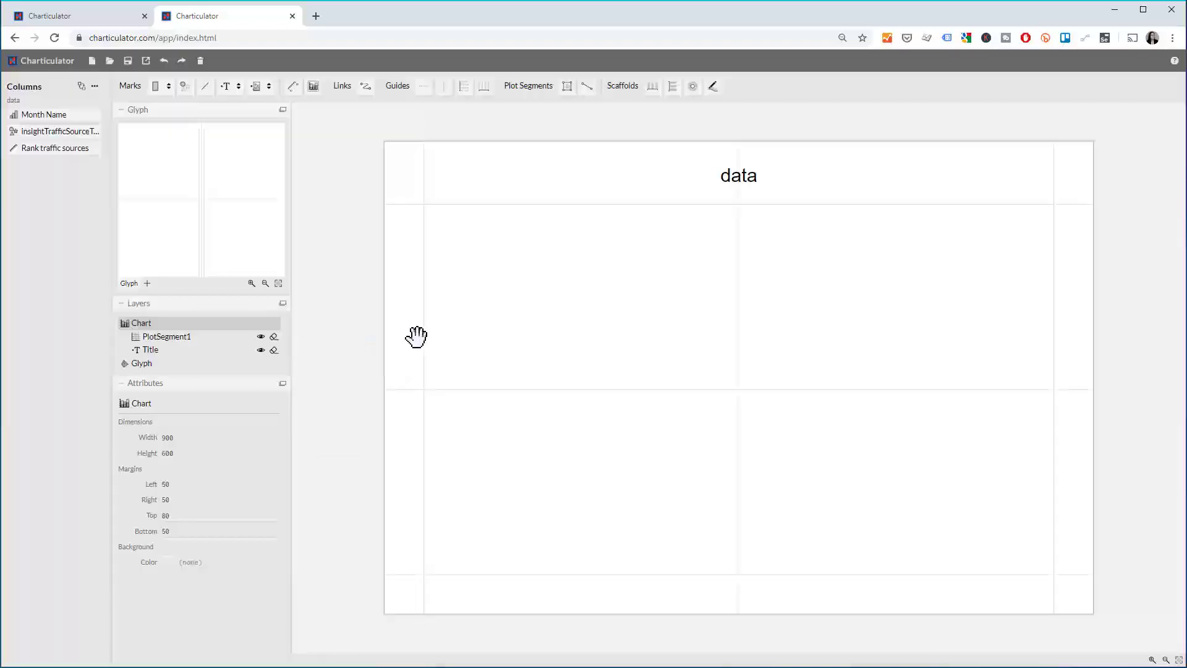
scroll(188, 197, up, 3)
scroll(138, 196, down, 2)
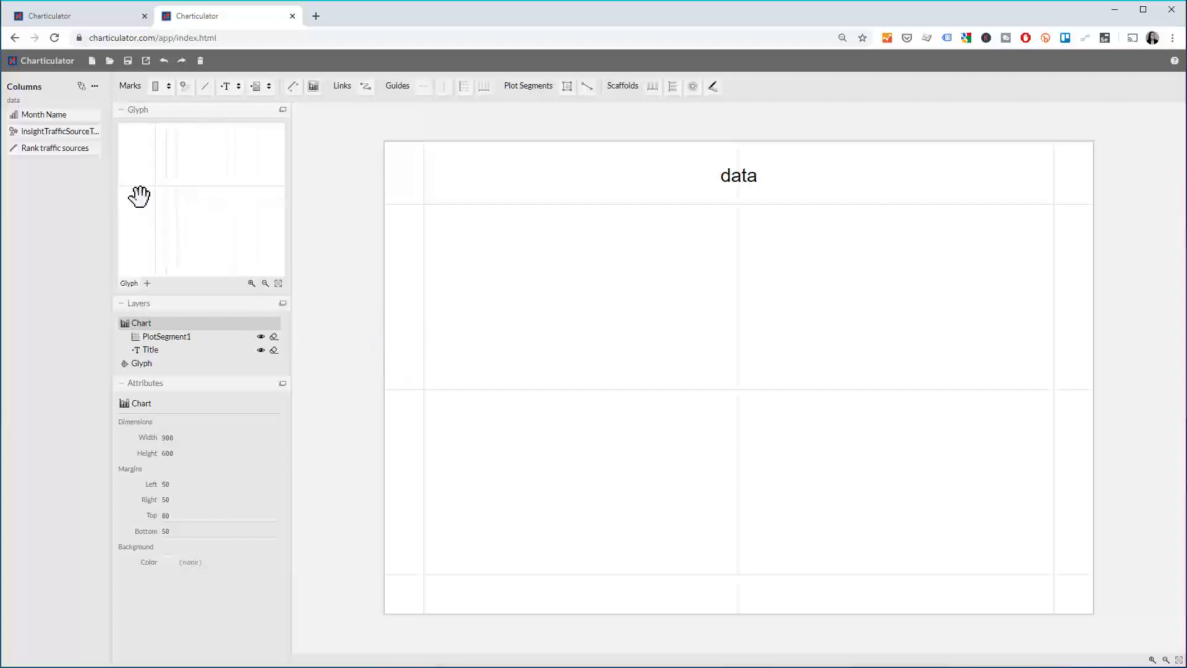
click(68, 22)
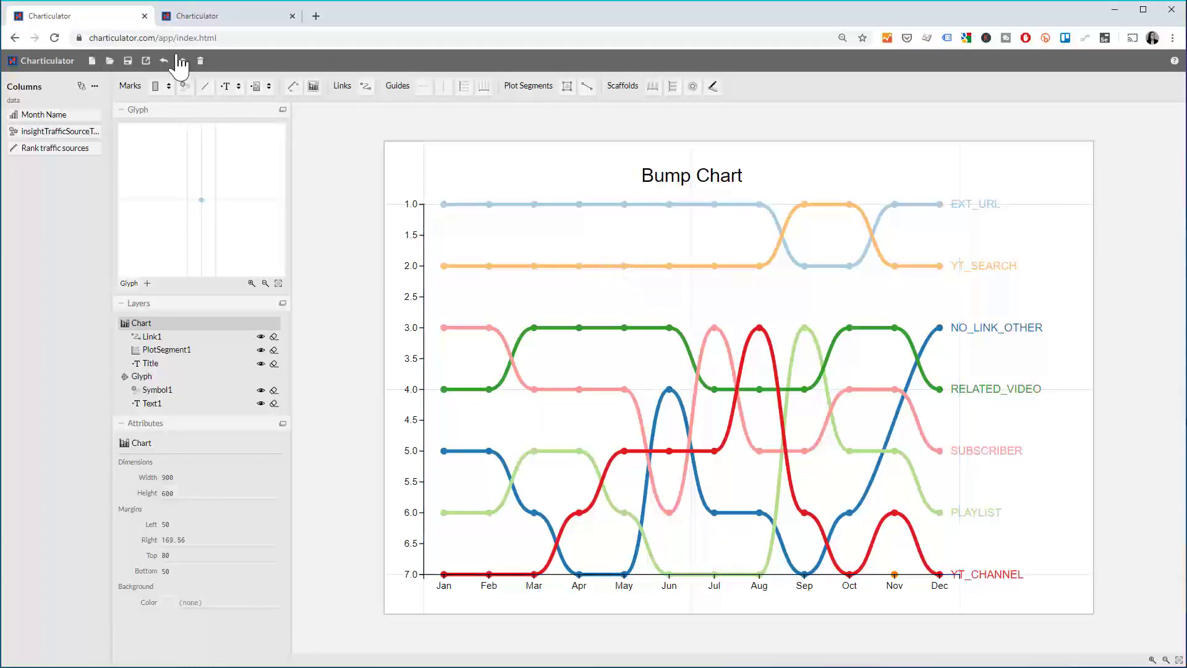
click(204, 18)
- Add a circle symbol and lay it out by Month Name on x and Rank traffic sources on y
drag(186, 92, 205, 200)
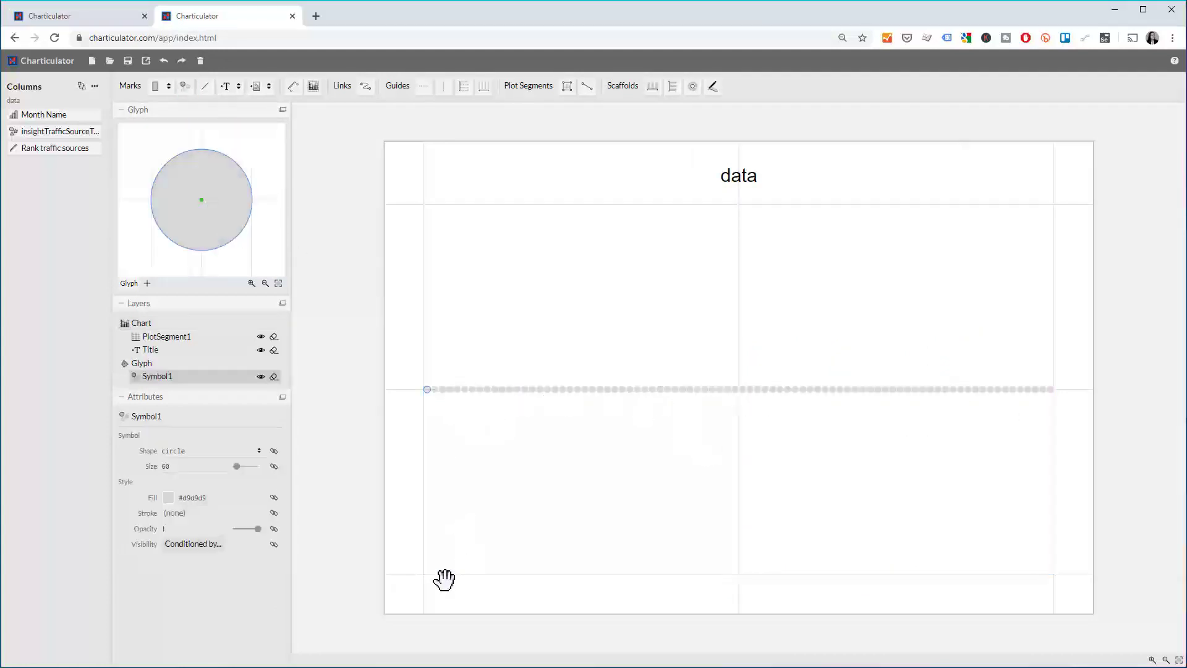
drag(31, 115, 563, 584)
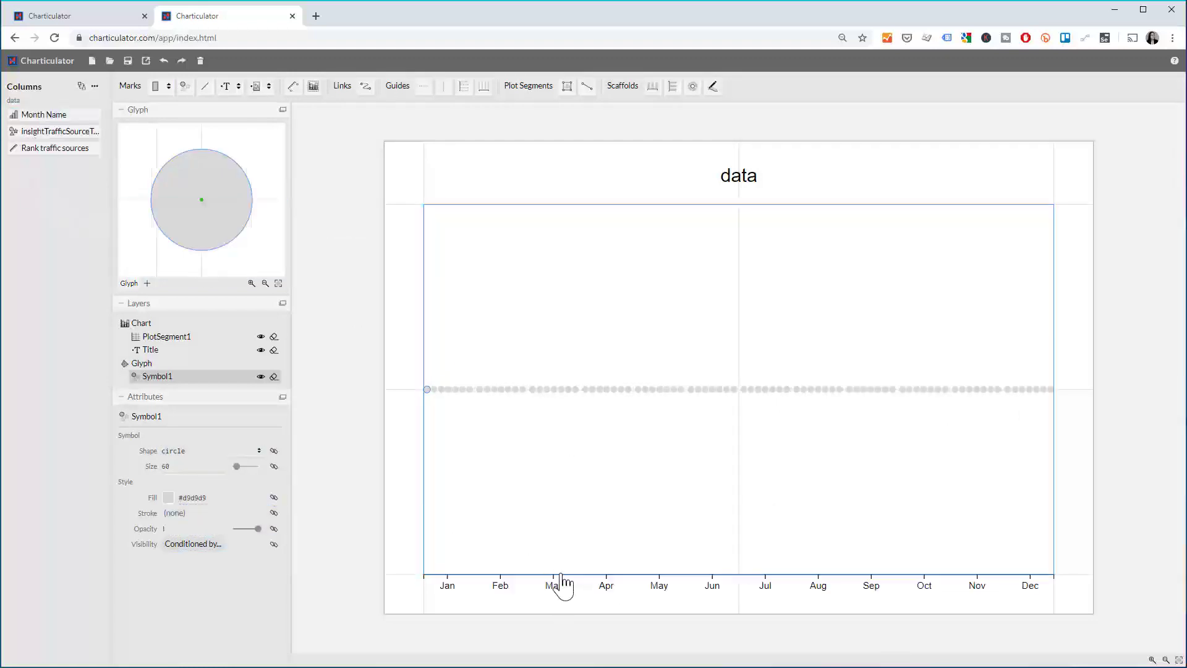
drag(53, 152, 427, 253)
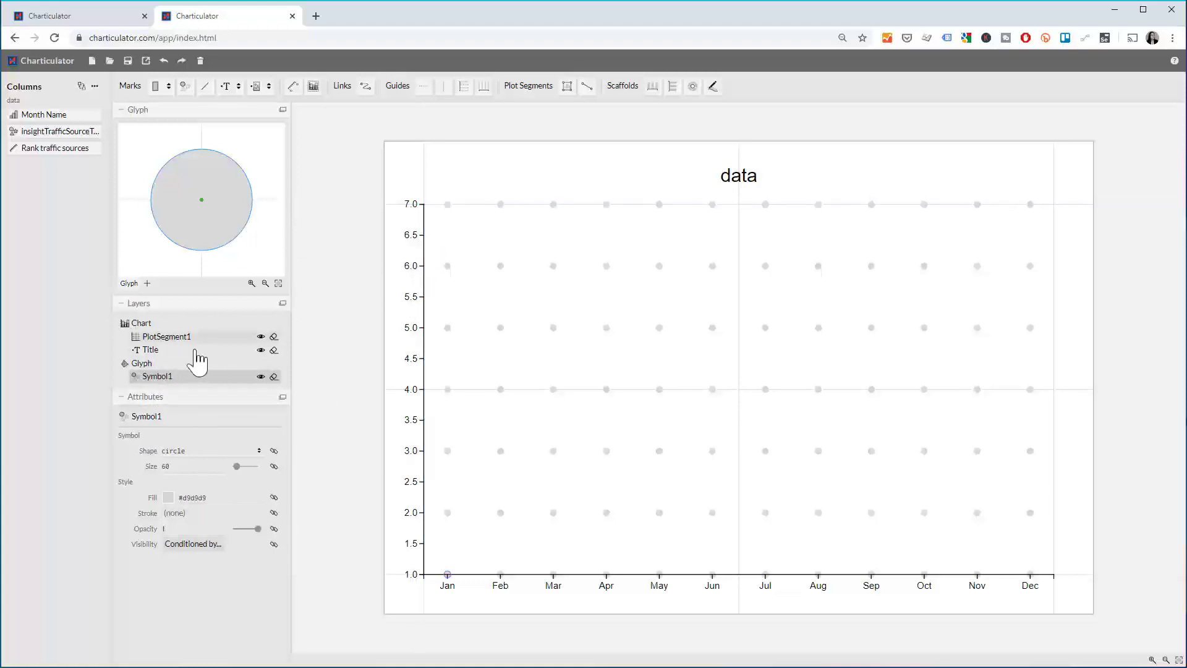
click(167, 341)
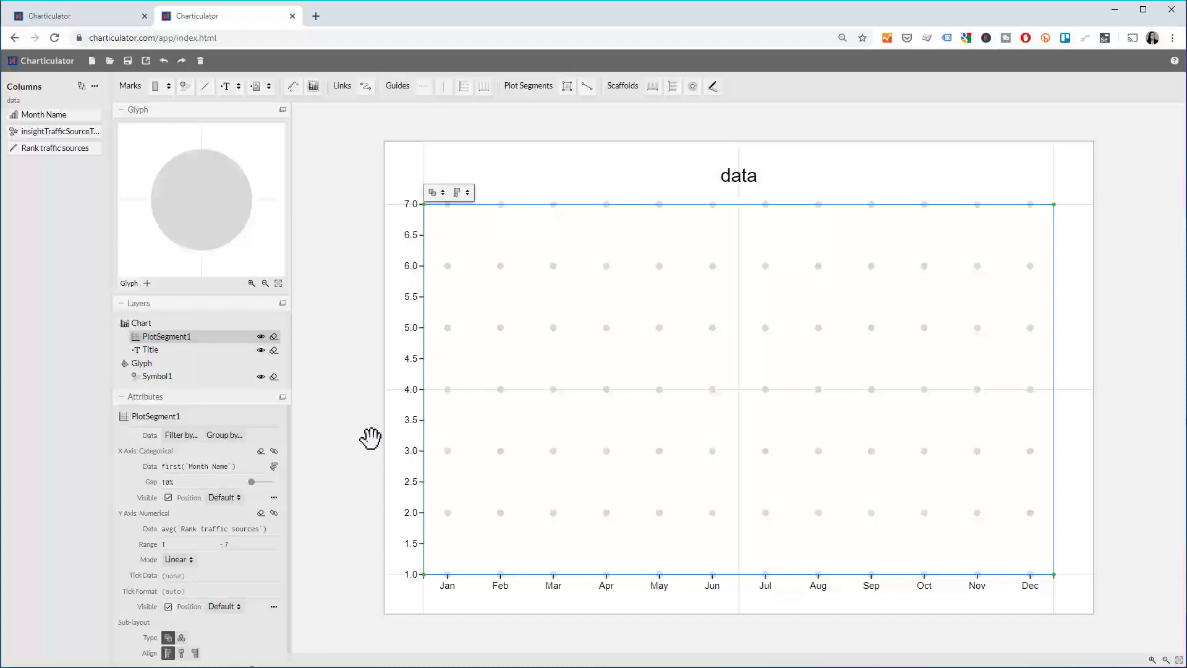
- Set the plot's Y axis range to run from 7 to 1
click(163, 544)
drag(235, 544, 229, 545)
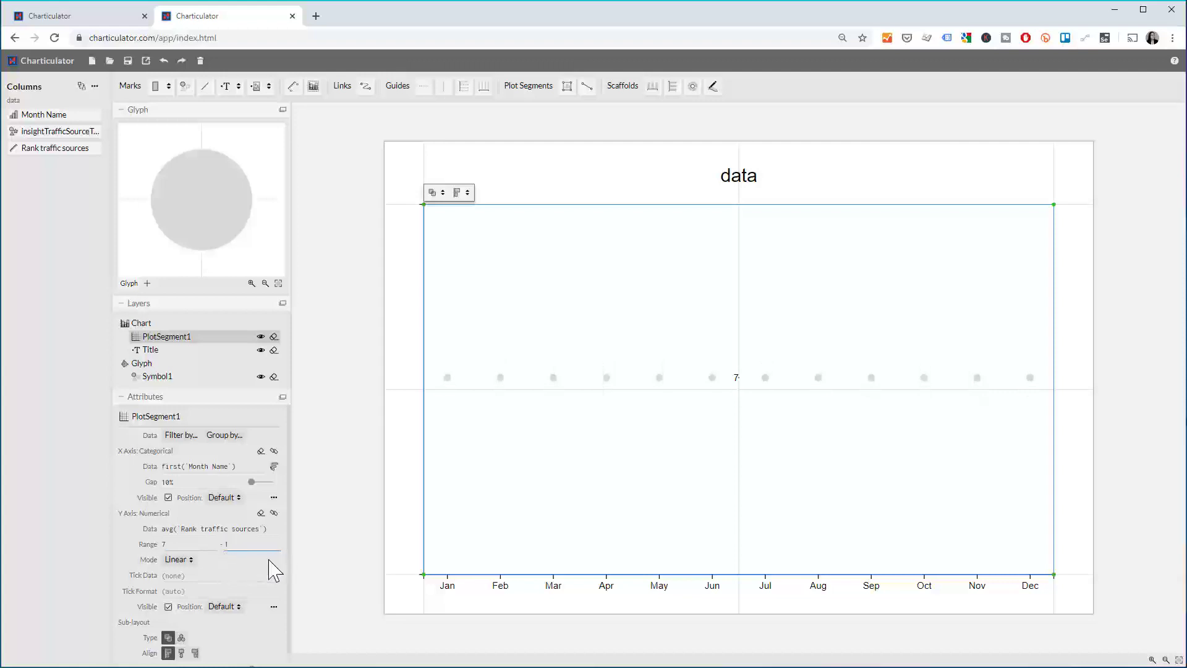
key(Return)
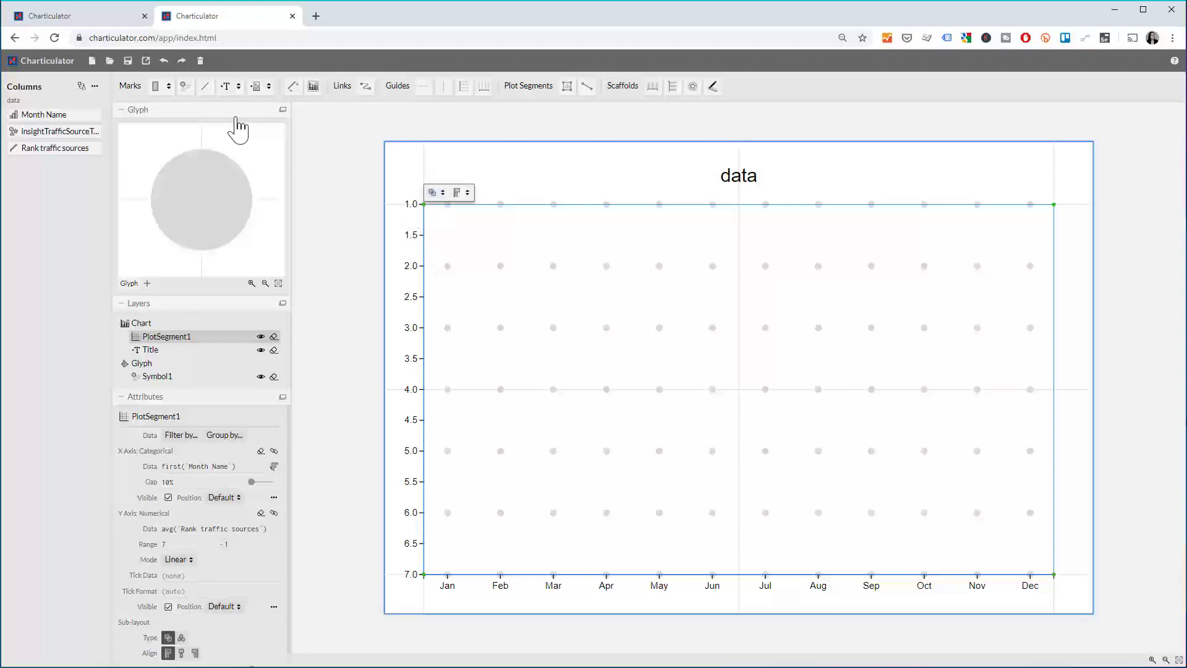
click(158, 378)
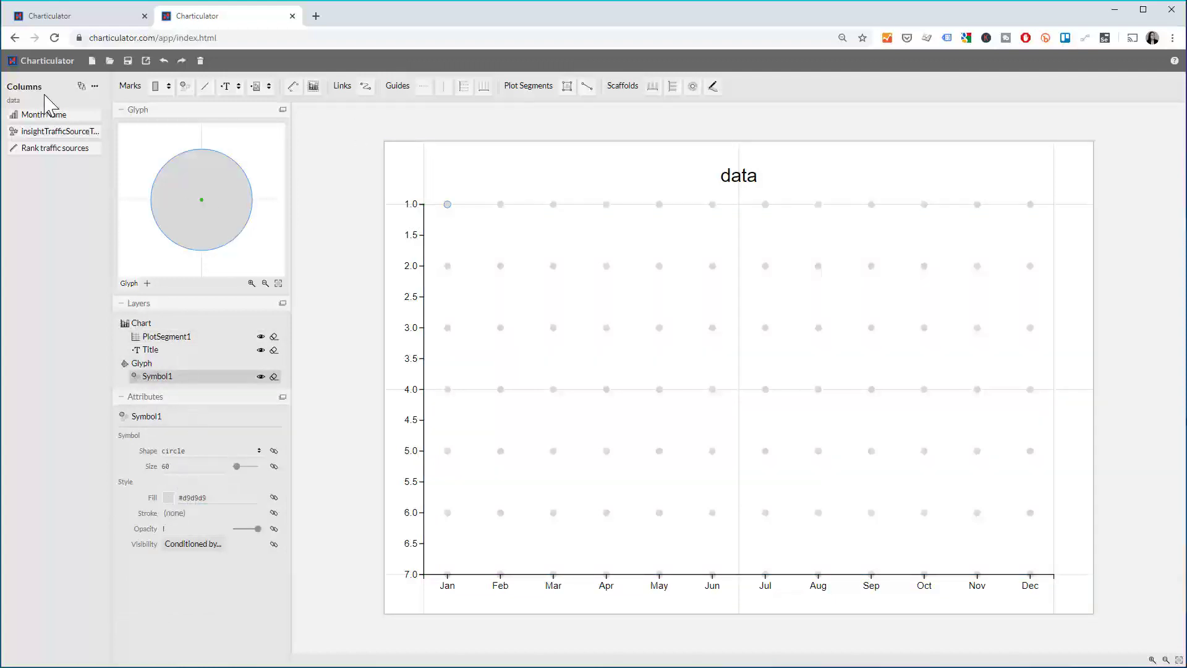
- Bind the circle's Fill to insightTrafficSourceType
drag(61, 134, 210, 502)
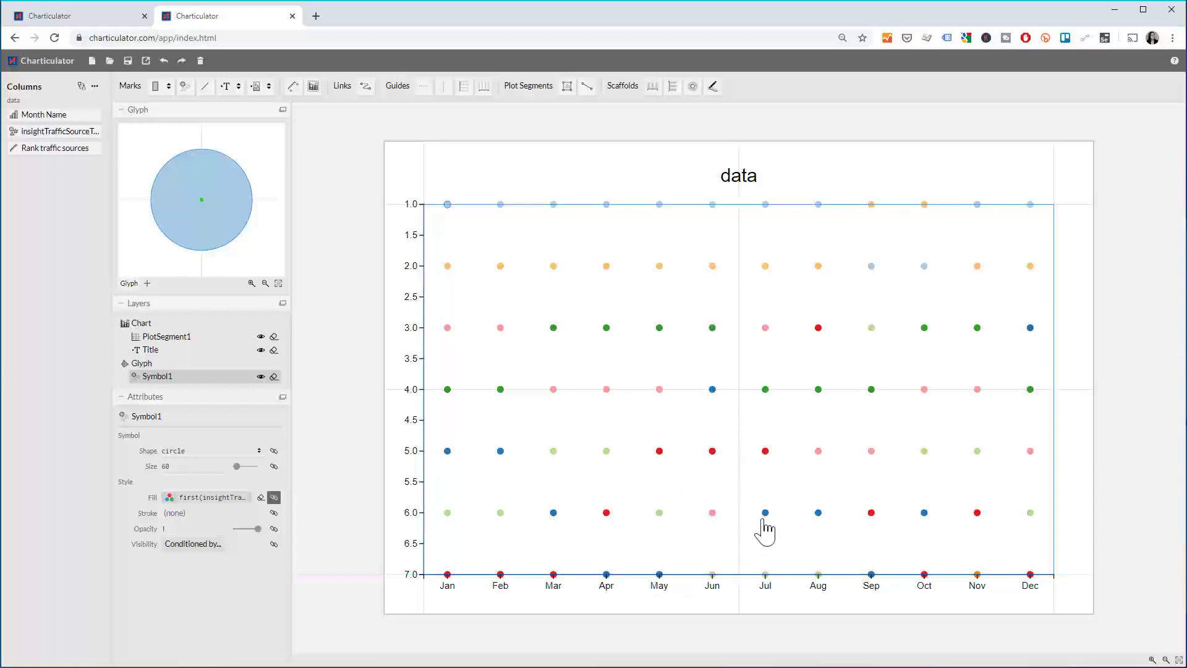
- Create links connecting the dots by insightTrafficSourceType
click(366, 86)
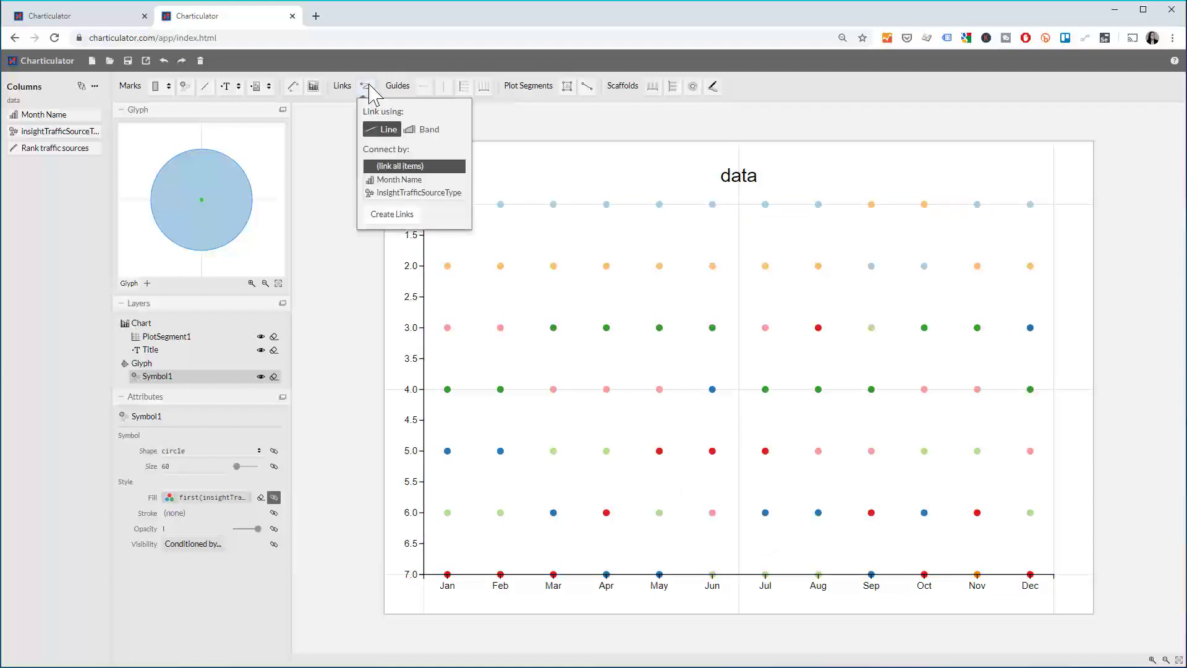
click(415, 193)
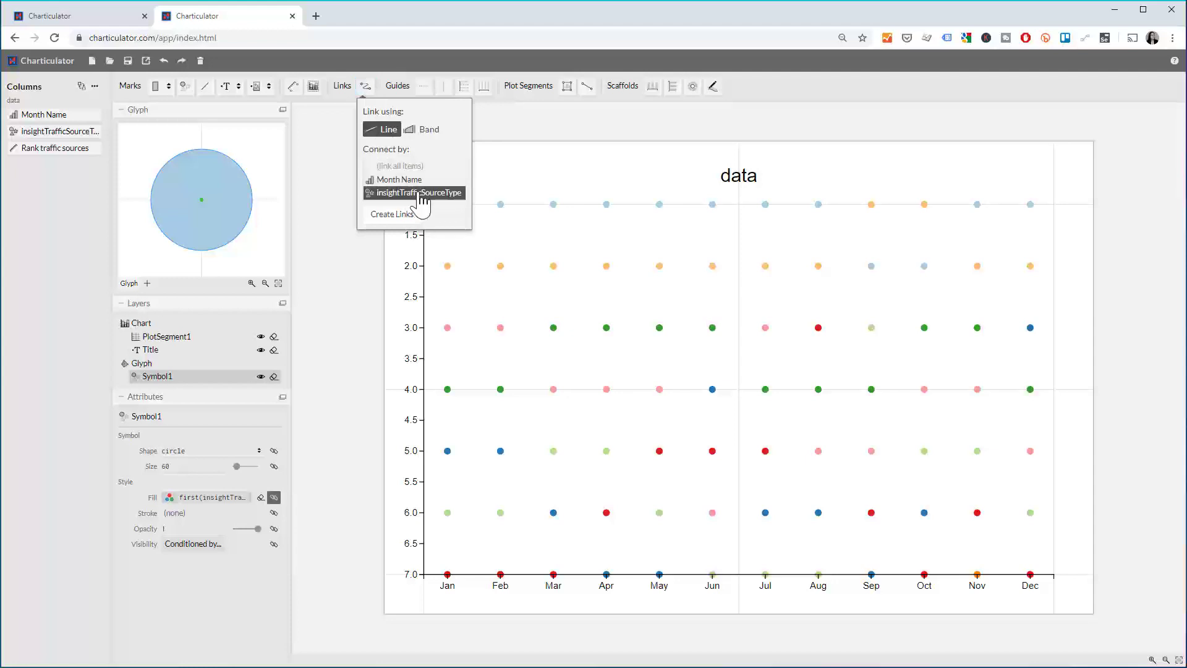
click(393, 215)
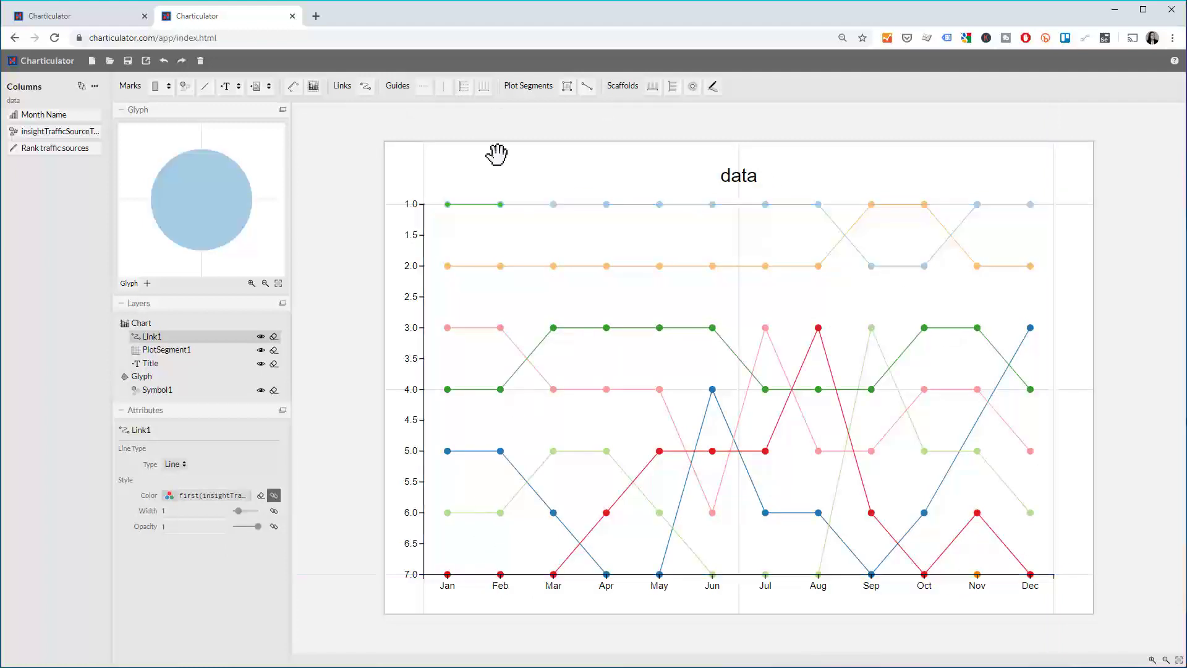
- After checking the reference Bump Chart, add a Text mark to the glyph
click(115, 18)
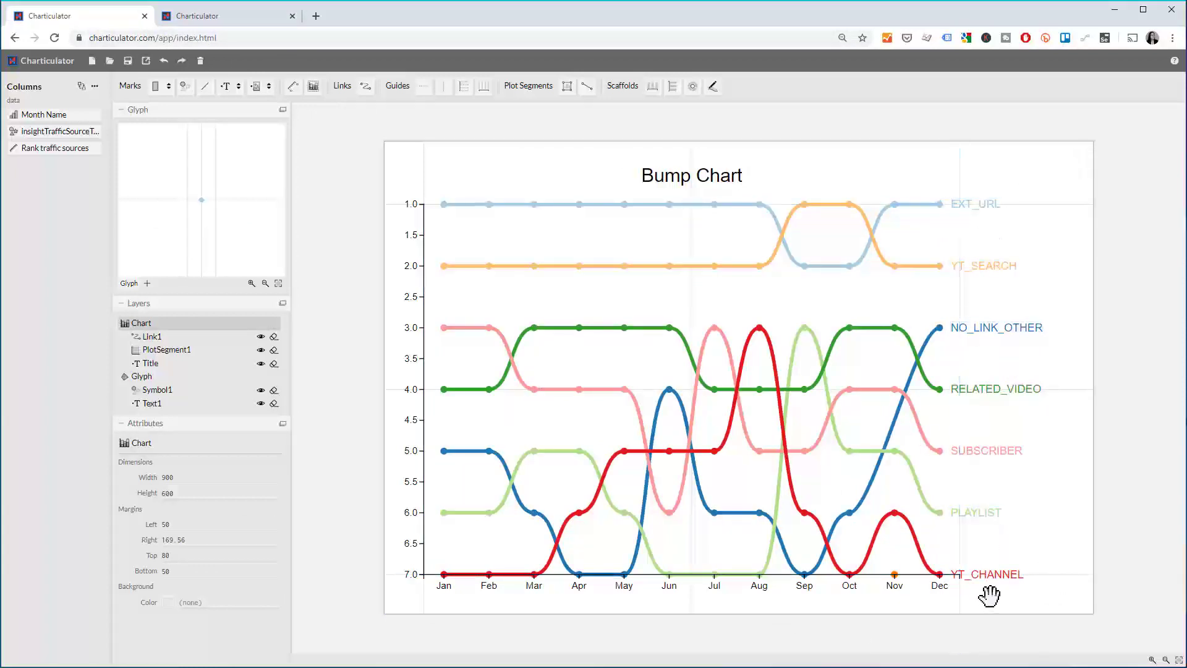
click(237, 17)
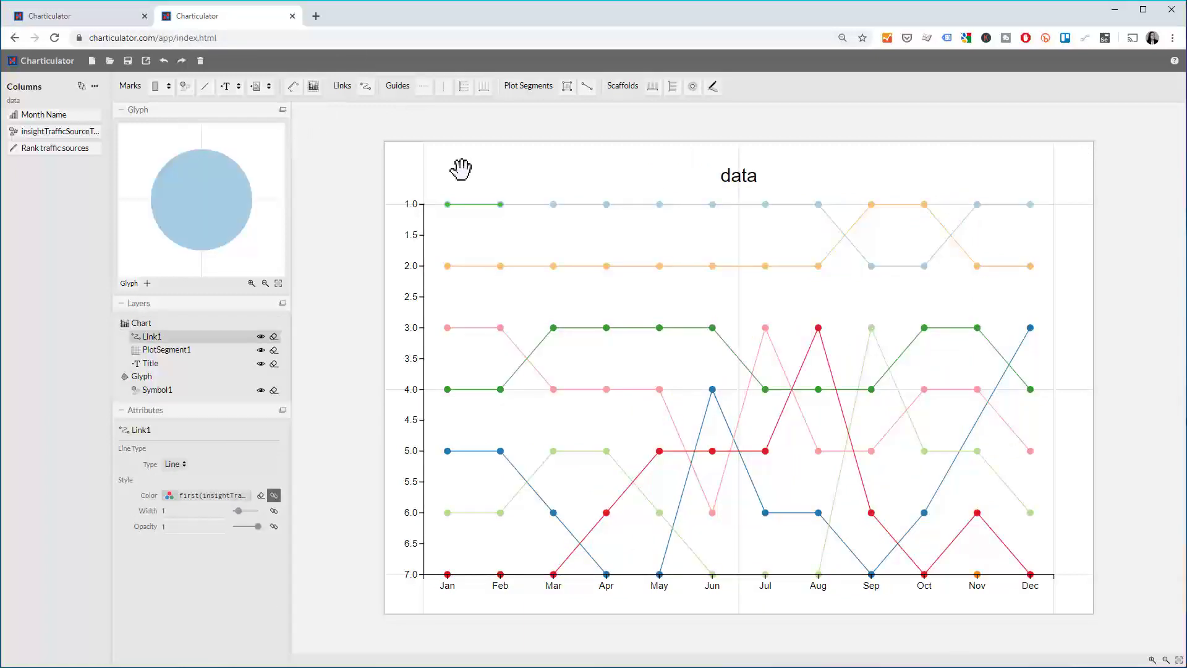
scroll(213, 176, down, 3)
drag(230, 86, 283, 173)
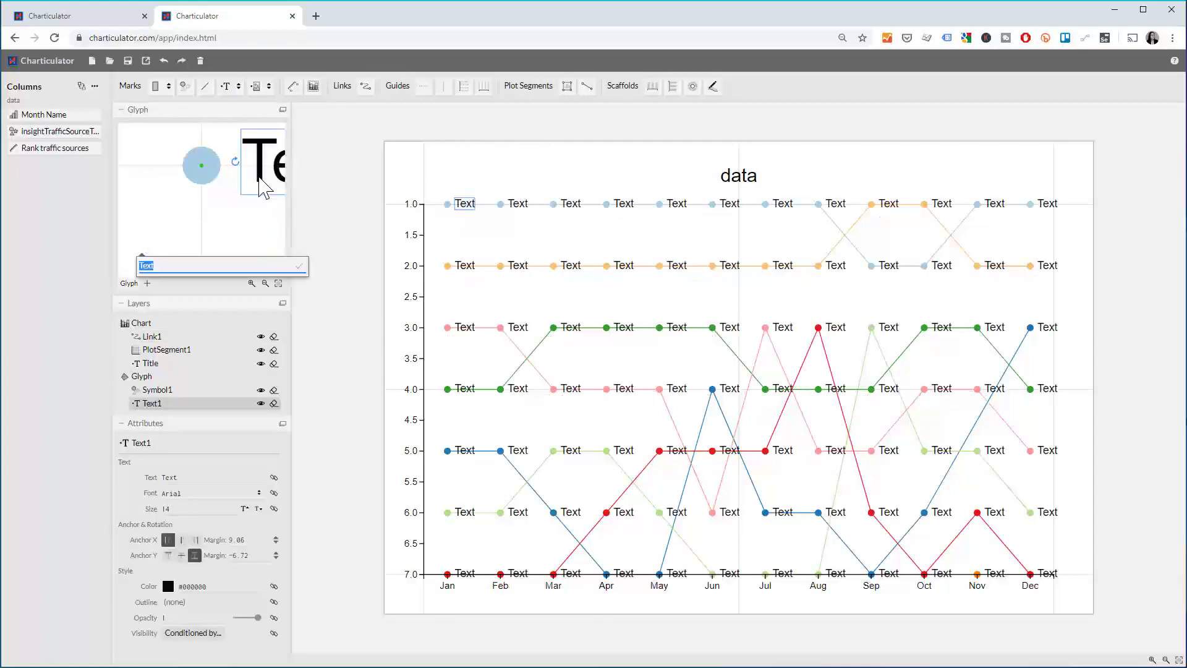
- Bind Text1's text to insightTrafficSourceType so labels read EXT_URL, PLAYLIST, etc
click(332, 293)
drag(53, 132, 192, 485)
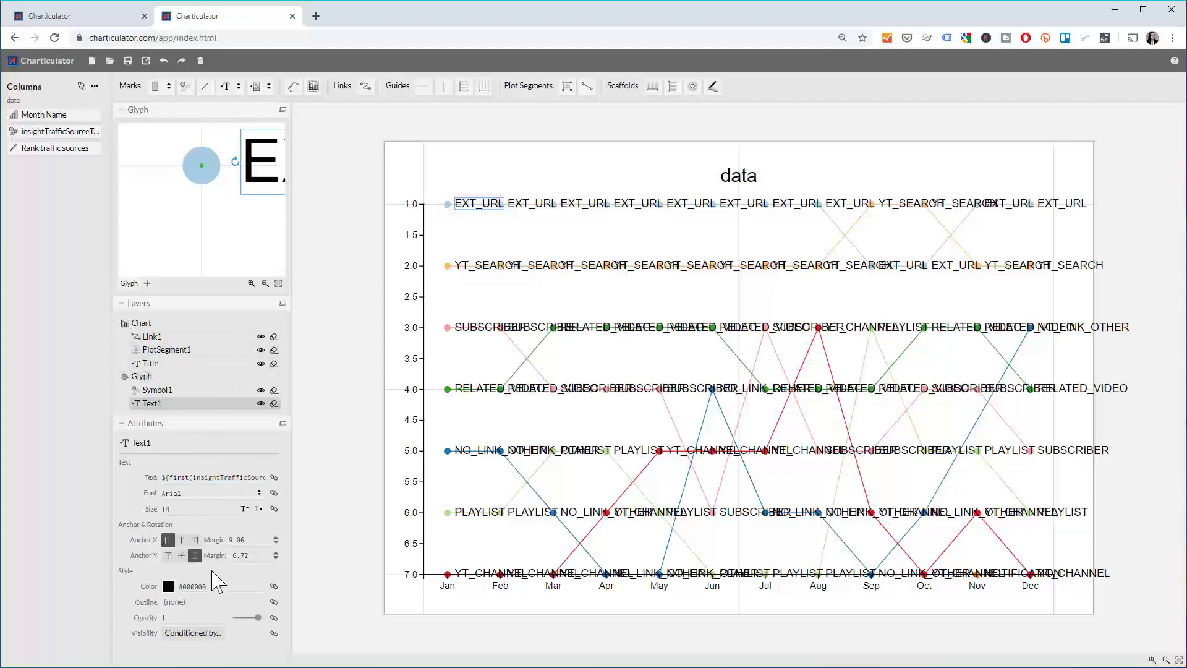
click(306, 522)
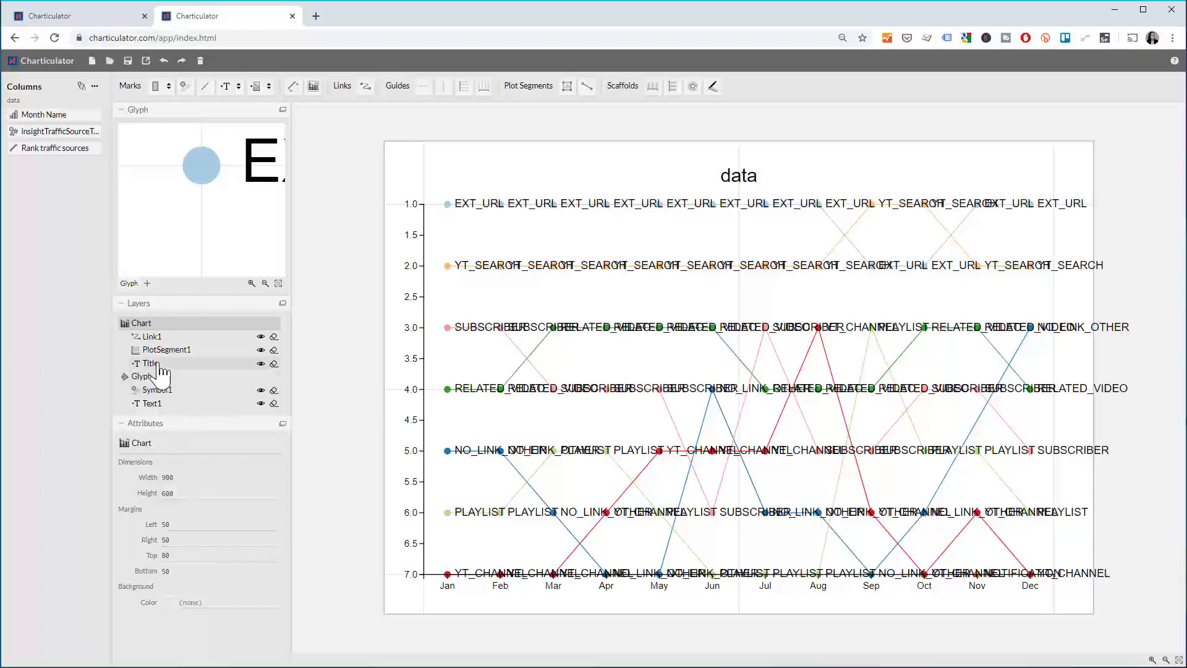
click(161, 404)
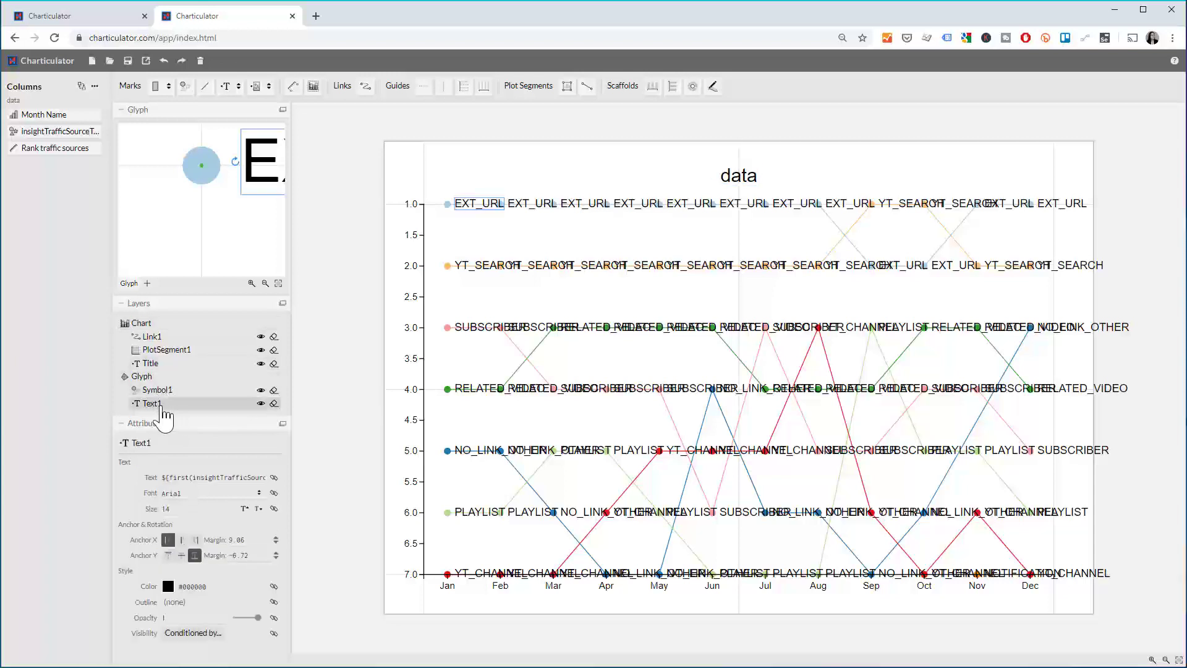
- Make Text1 visible only where Month Name is Dec
click(201, 636)
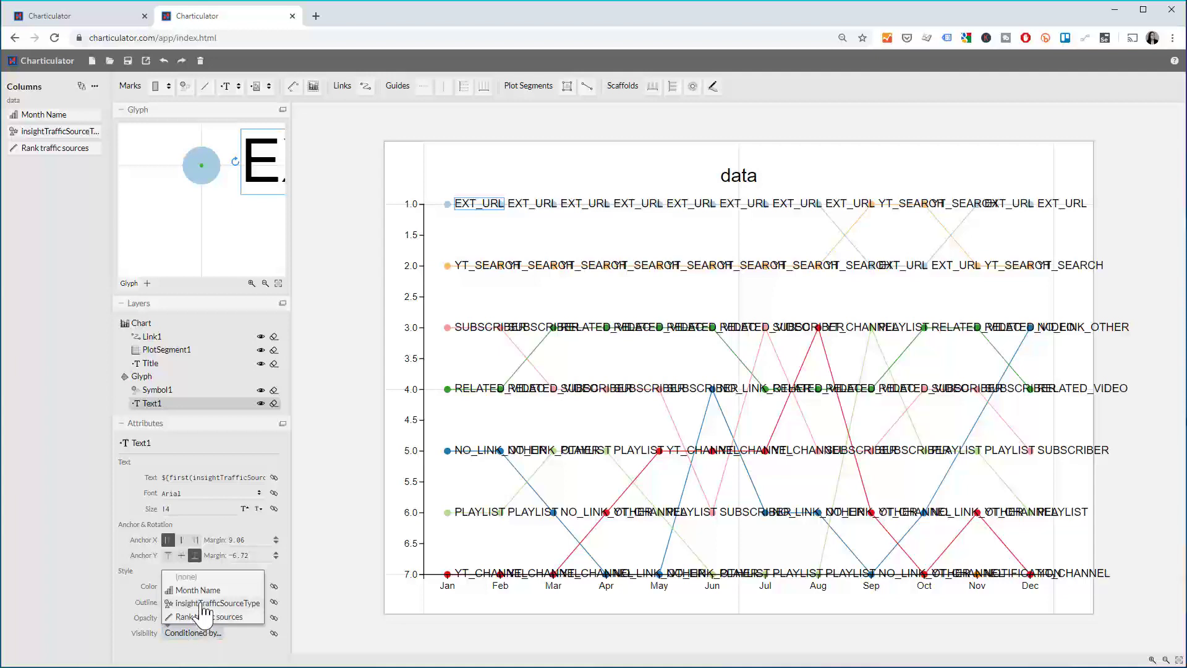
click(196, 603)
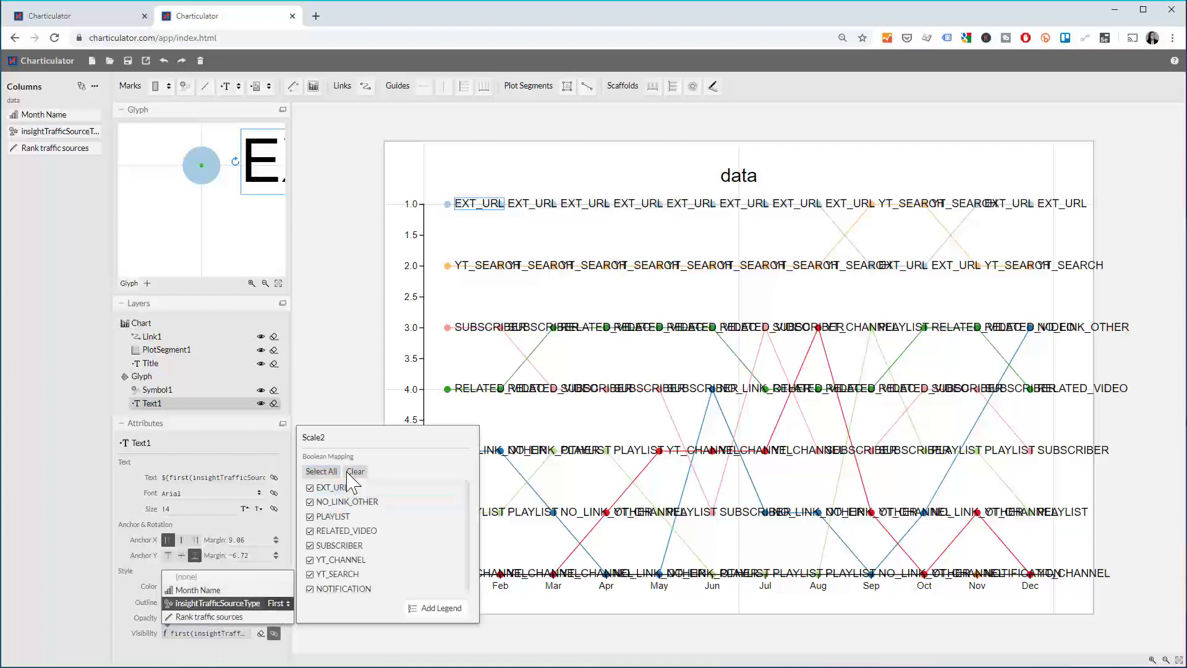
click(196, 590)
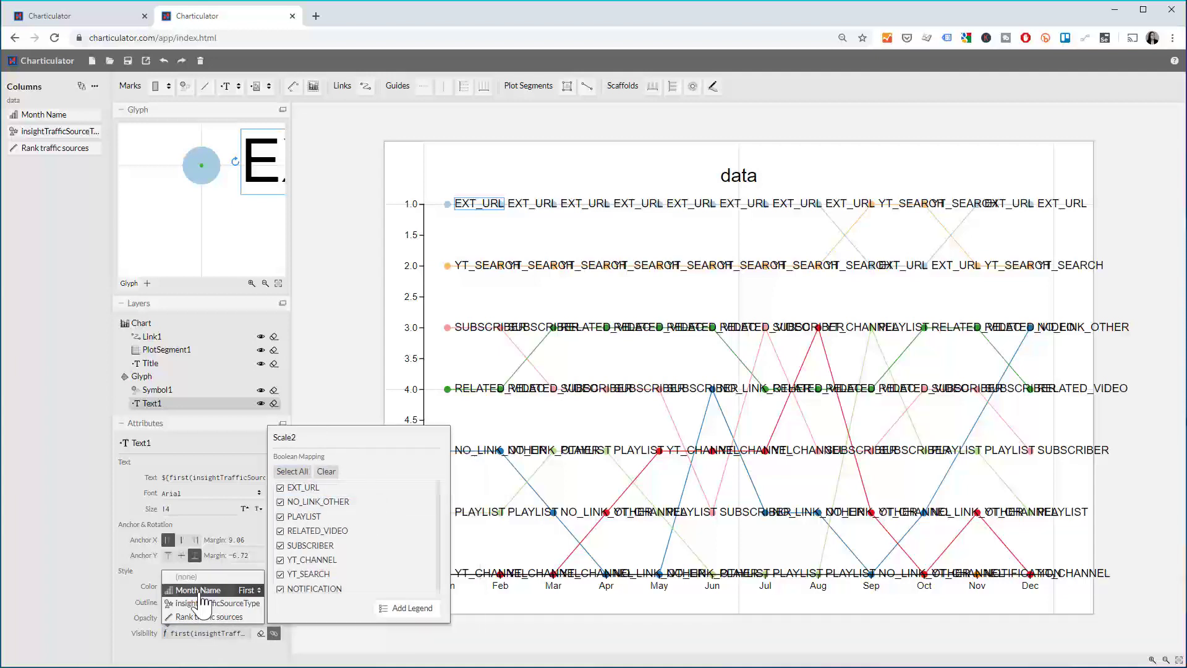
click(325, 472)
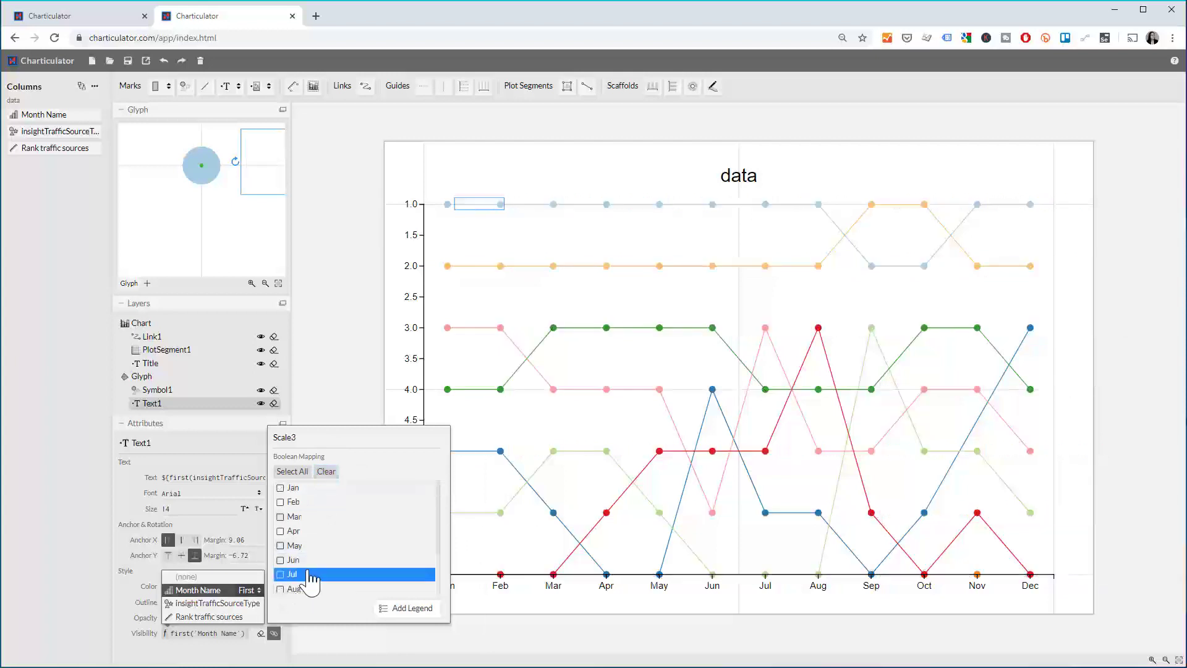
scroll(306, 584, down, 2)
click(291, 587)
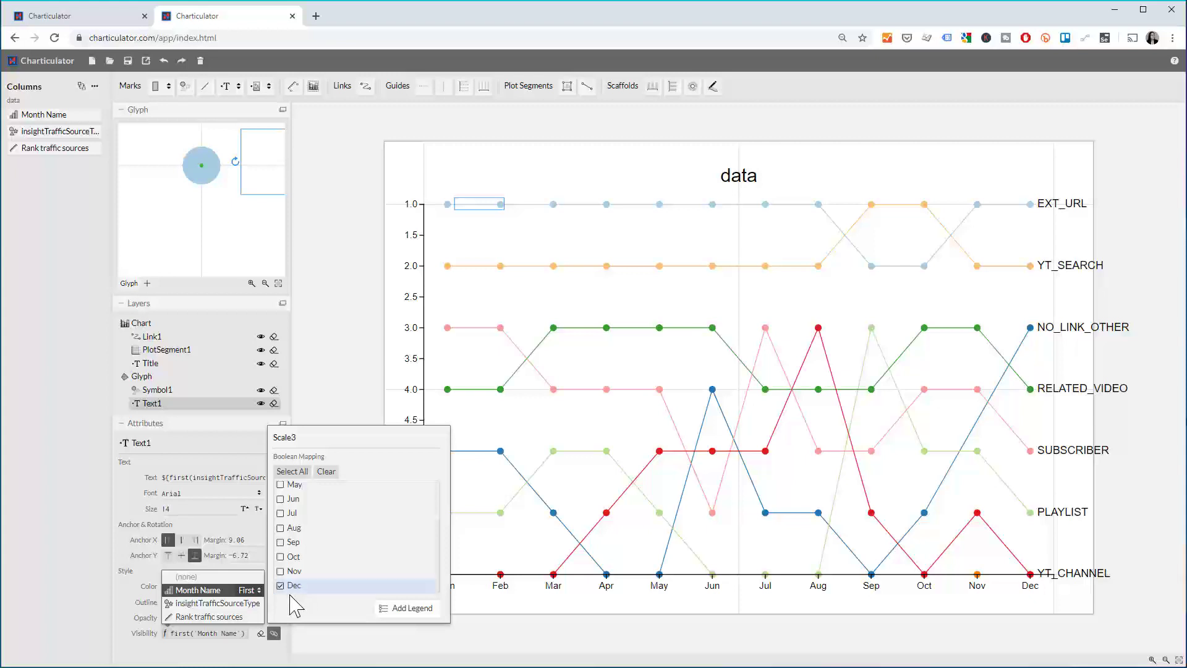
click(350, 649)
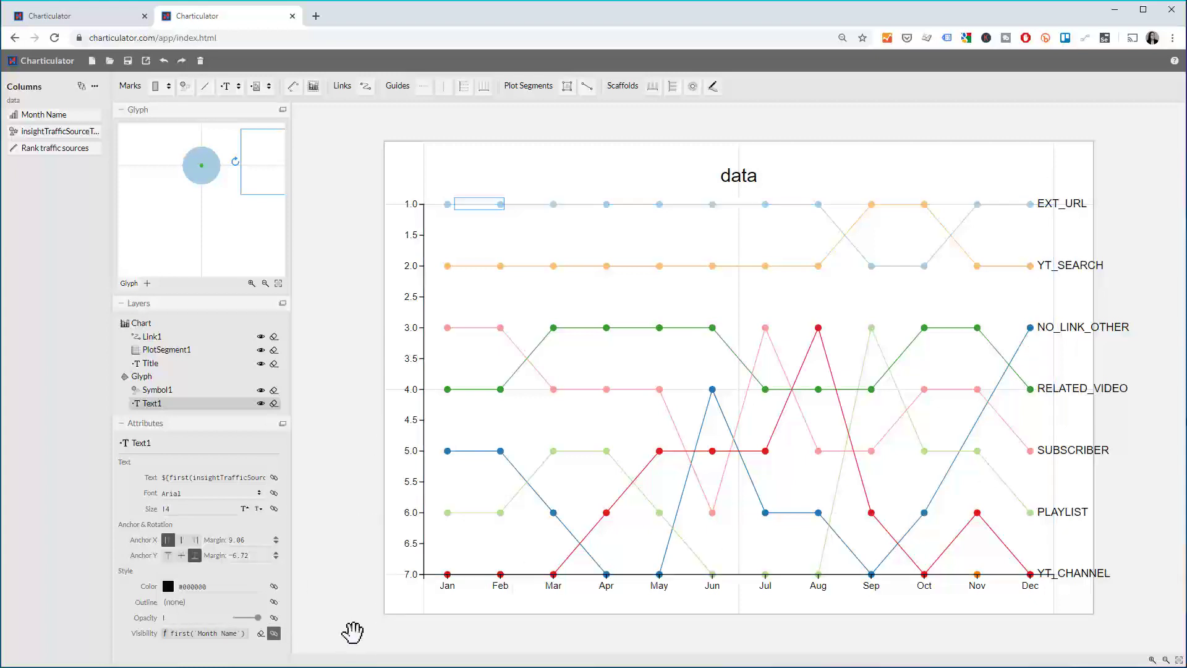
- Colour Text1 by insightTrafficSourceType and change the title from 'data' to 'Bump chart'
drag(62, 132, 194, 598)
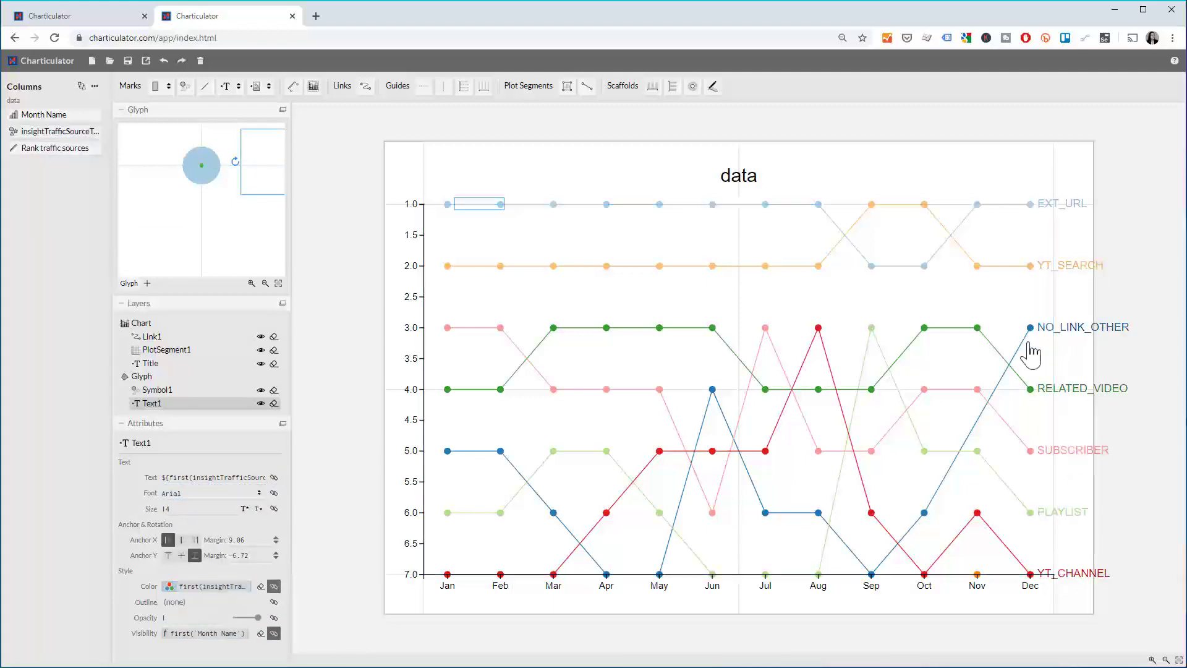
click(736, 180)
double_click(209, 480)
mouse_move(168, 477)
mouse_down()
mouse_move(142, 485)
mouse_move(154, 486)
mouse_up()
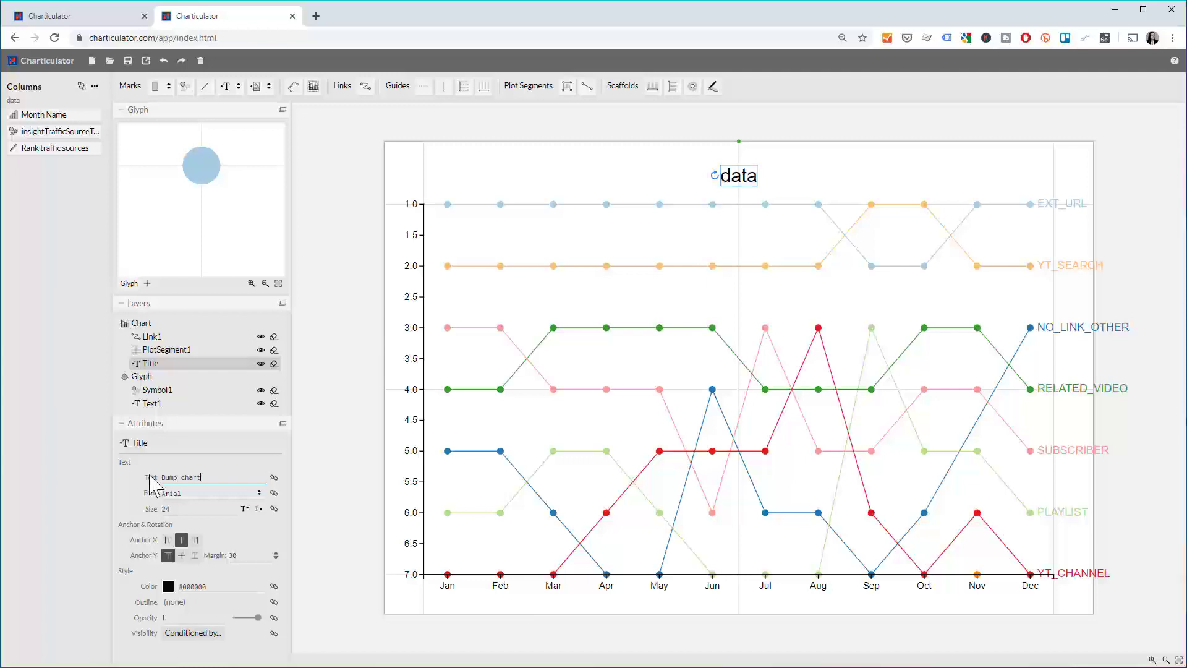
key(Return)
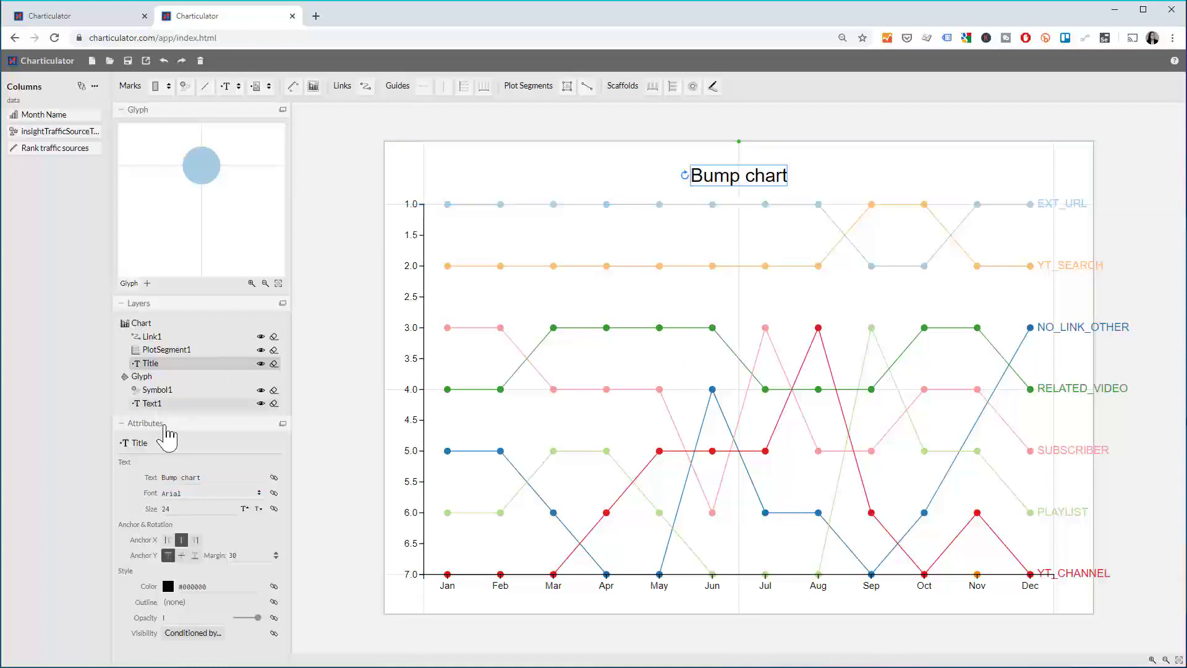
click(163, 350)
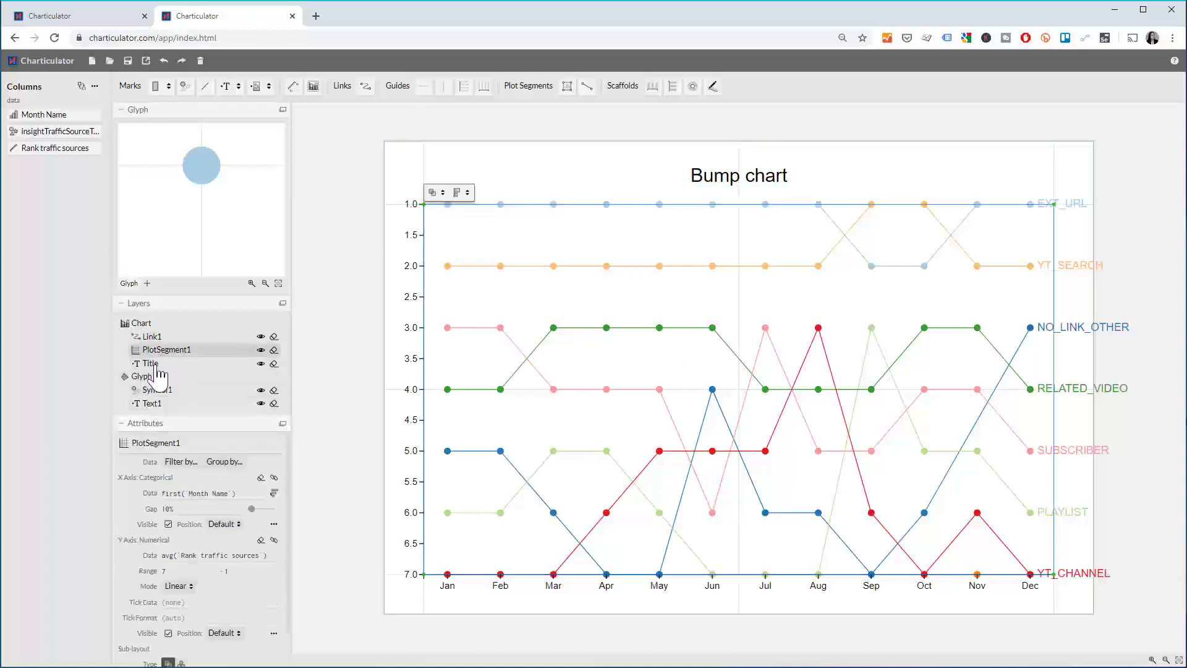
scroll(219, 568, down, 1)
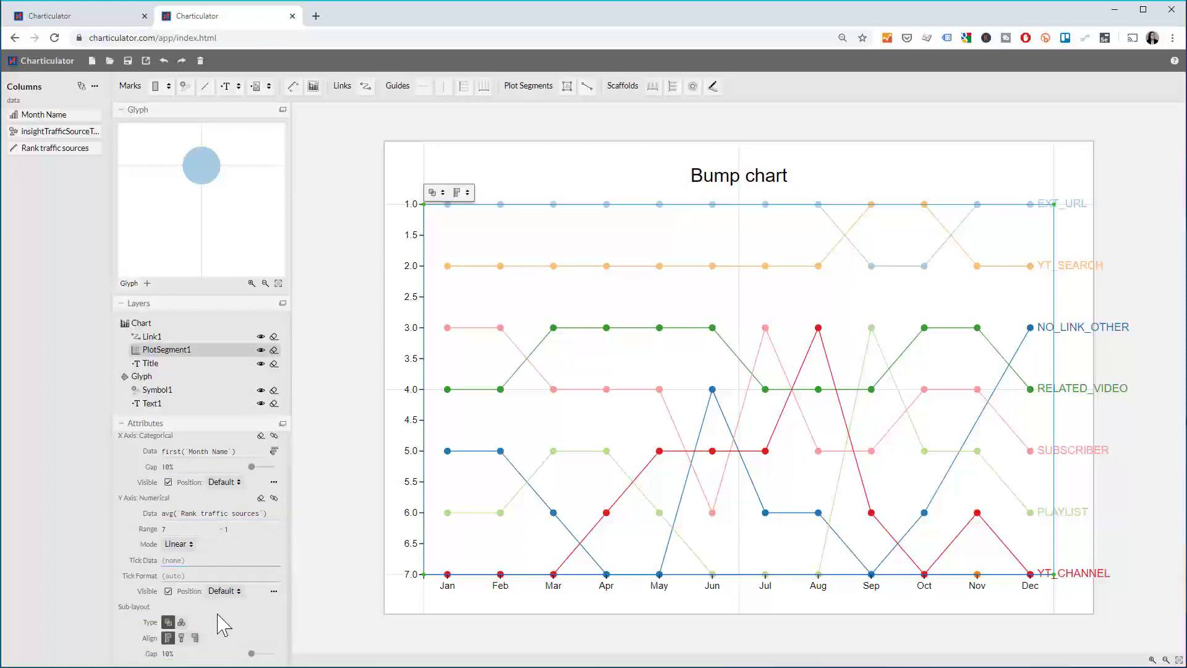
scroll(220, 609, up, 1)
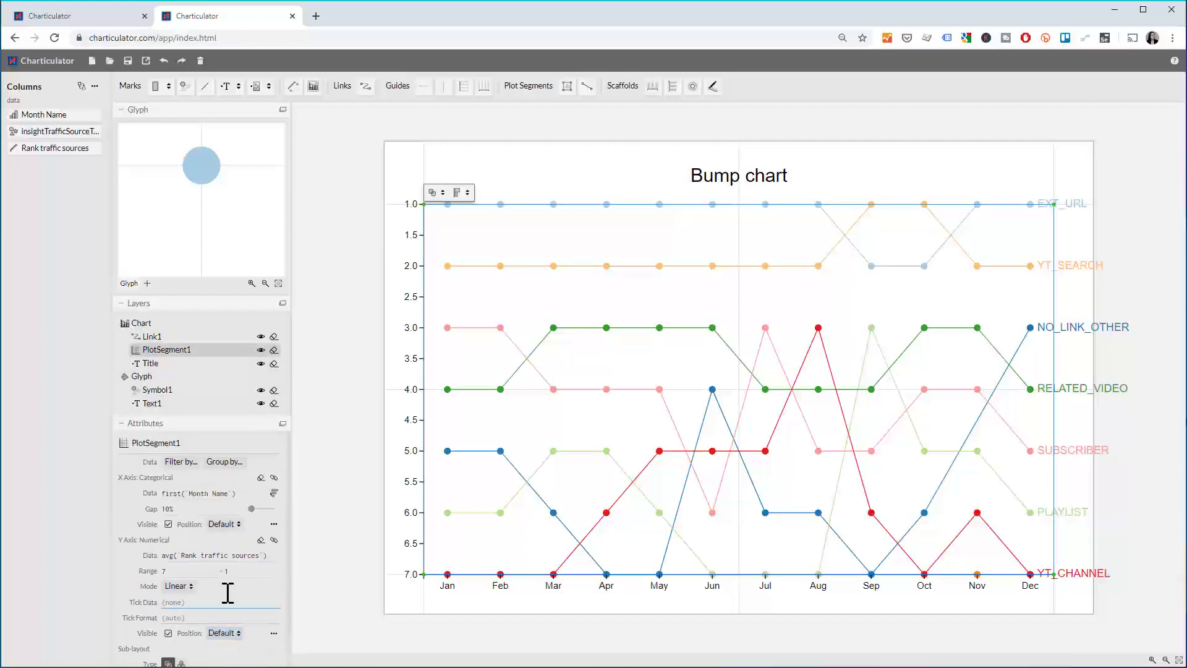
click(180, 461)
click(226, 462)
click(226, 461)
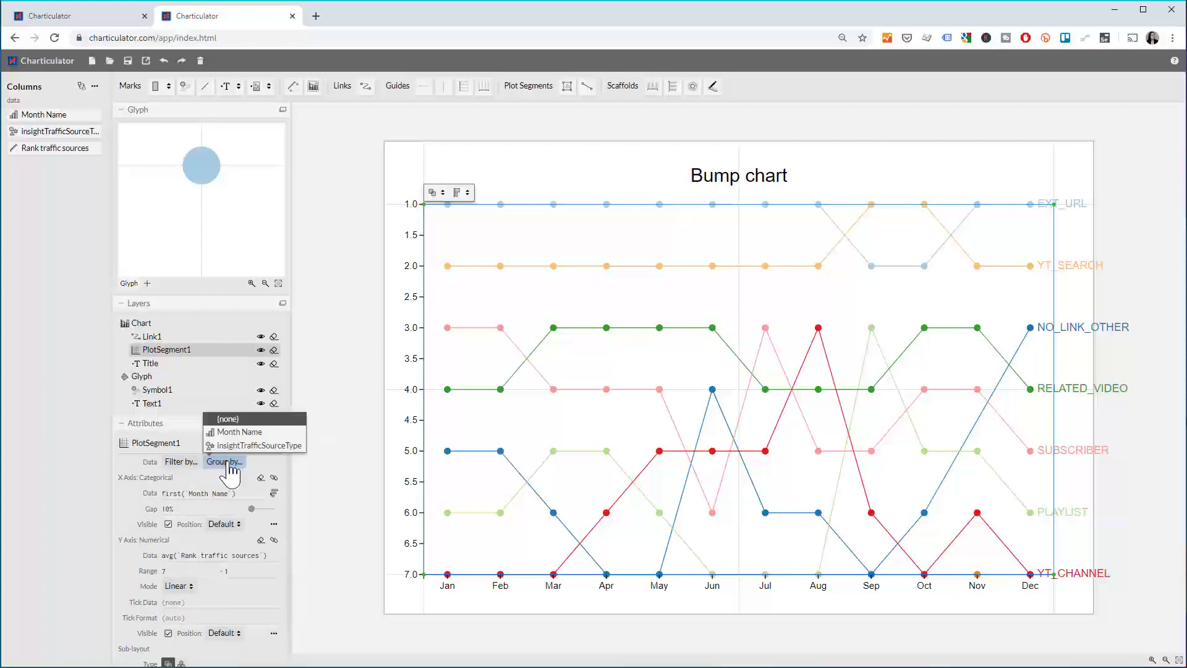
click(271, 459)
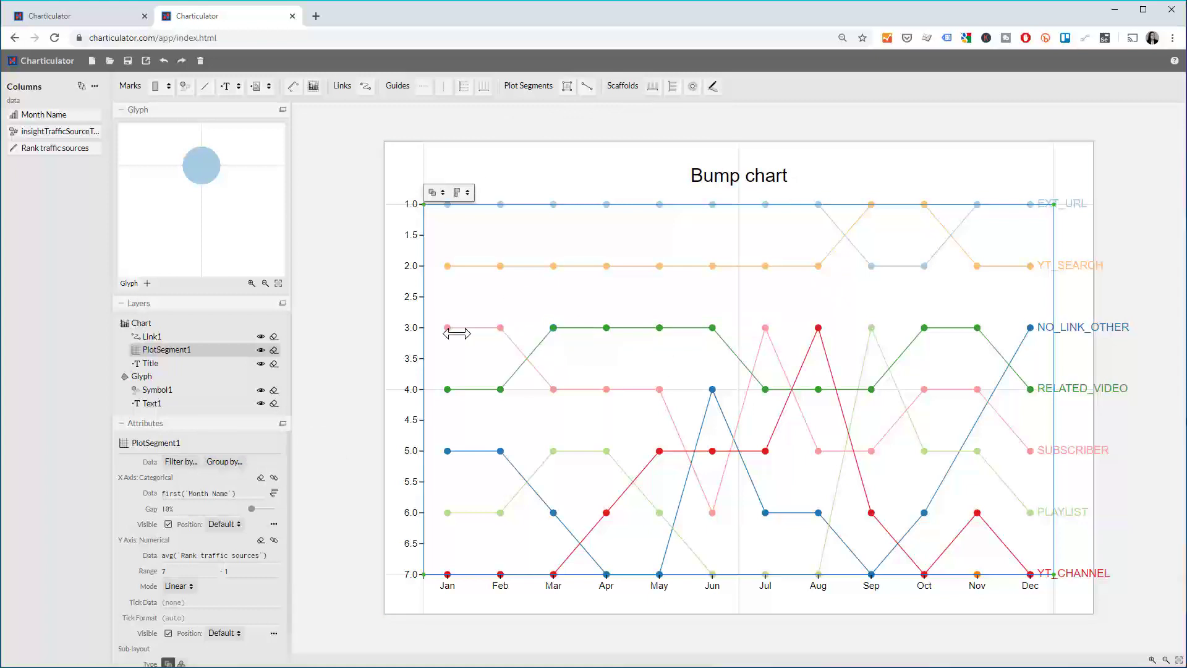
click(152, 390)
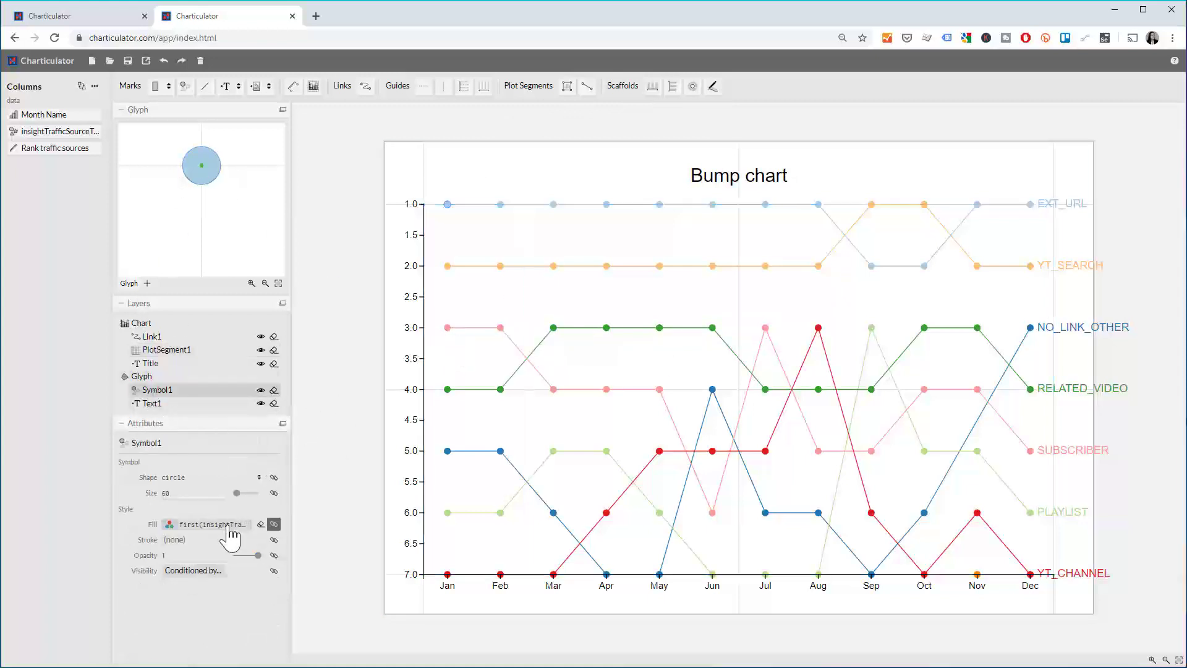
- Adjust Symbol1's Size slider until the dots settle at 141.69
drag(236, 493, 252, 499)
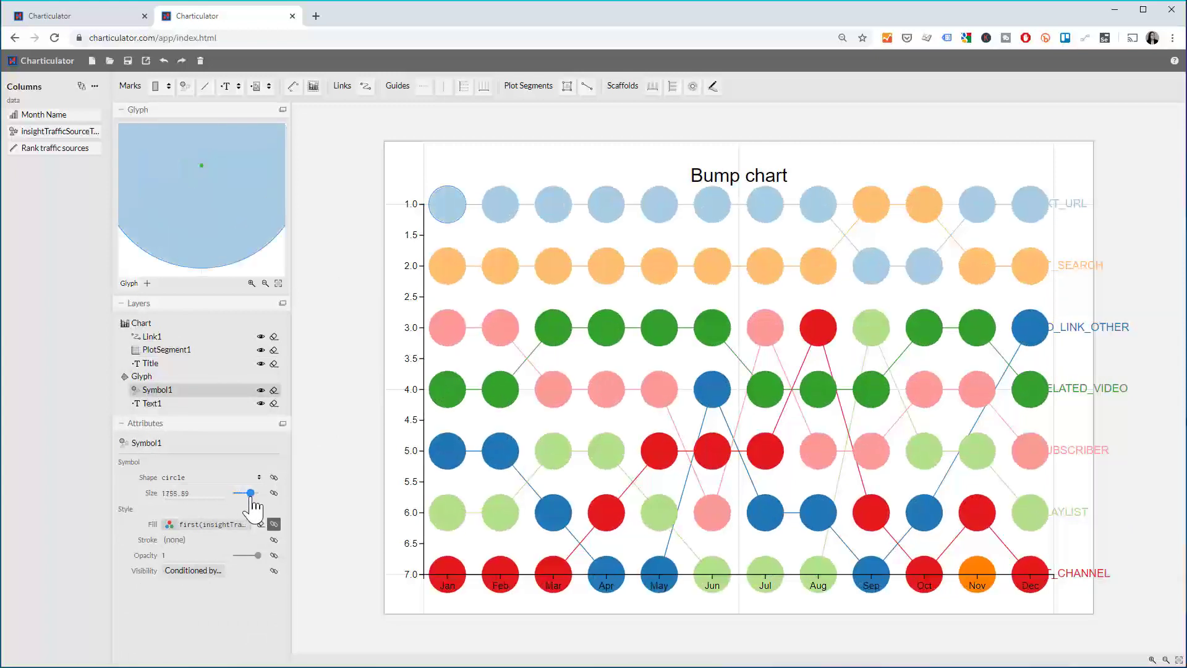
drag(247, 497, 245, 504)
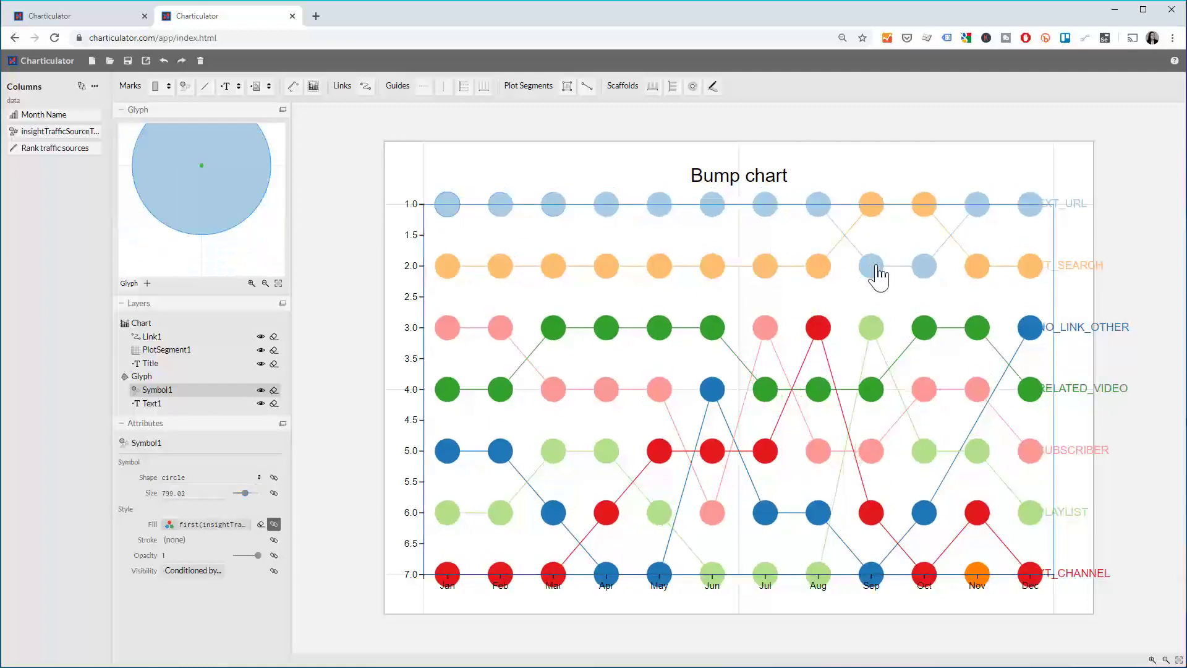
drag(245, 493, 240, 495)
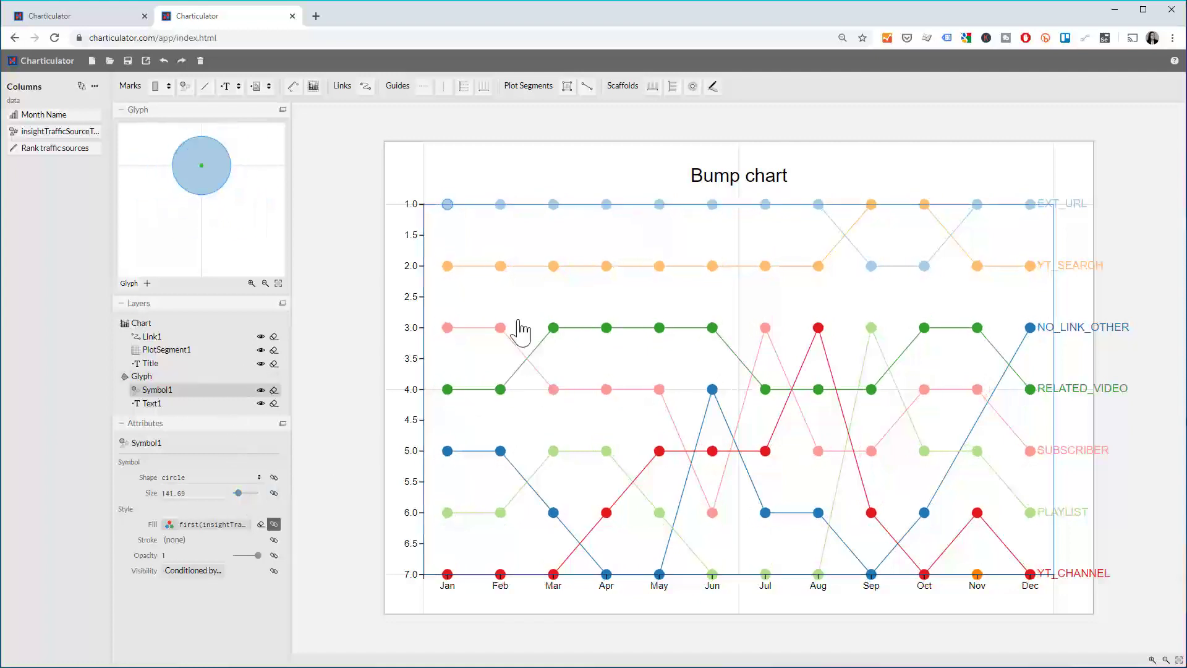
- Thicken the Link1 rank lines to width 2.92 and change their line type to Bezier
click(150, 337)
drag(238, 524, 240, 525)
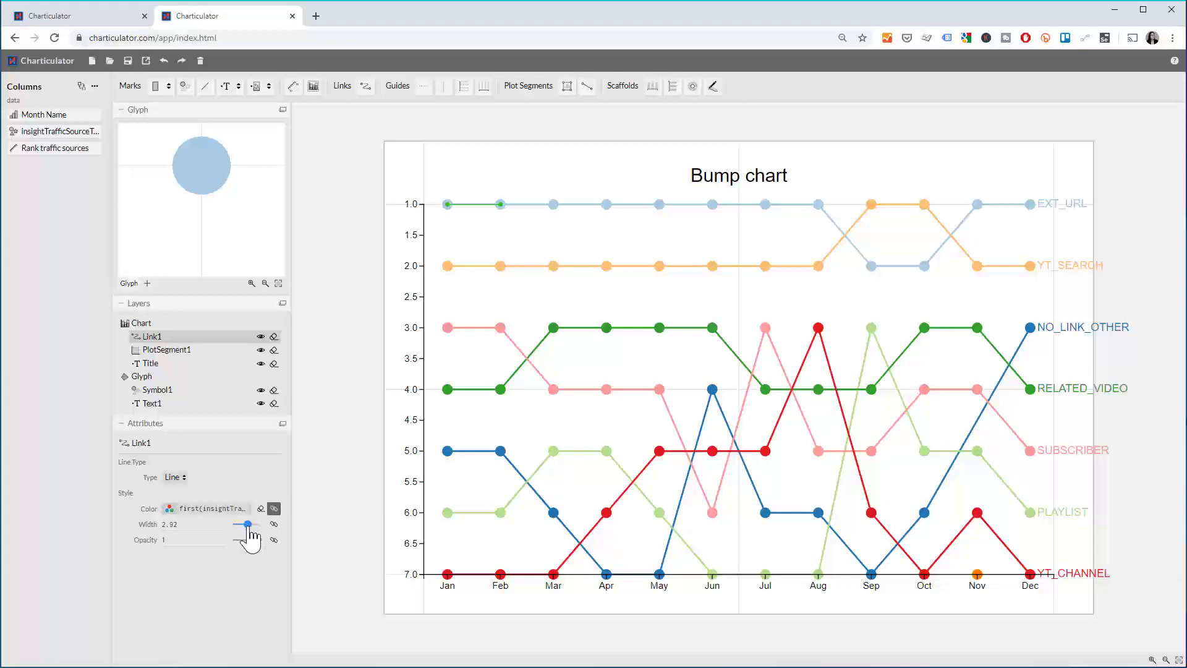
click(175, 477)
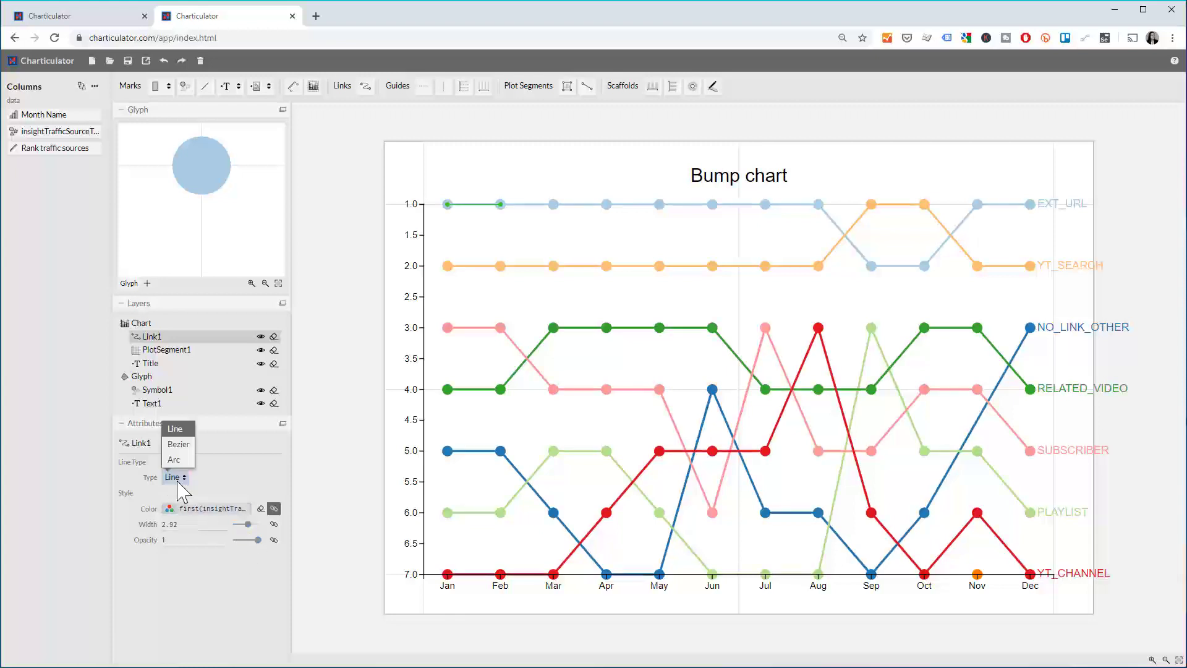
click(184, 448)
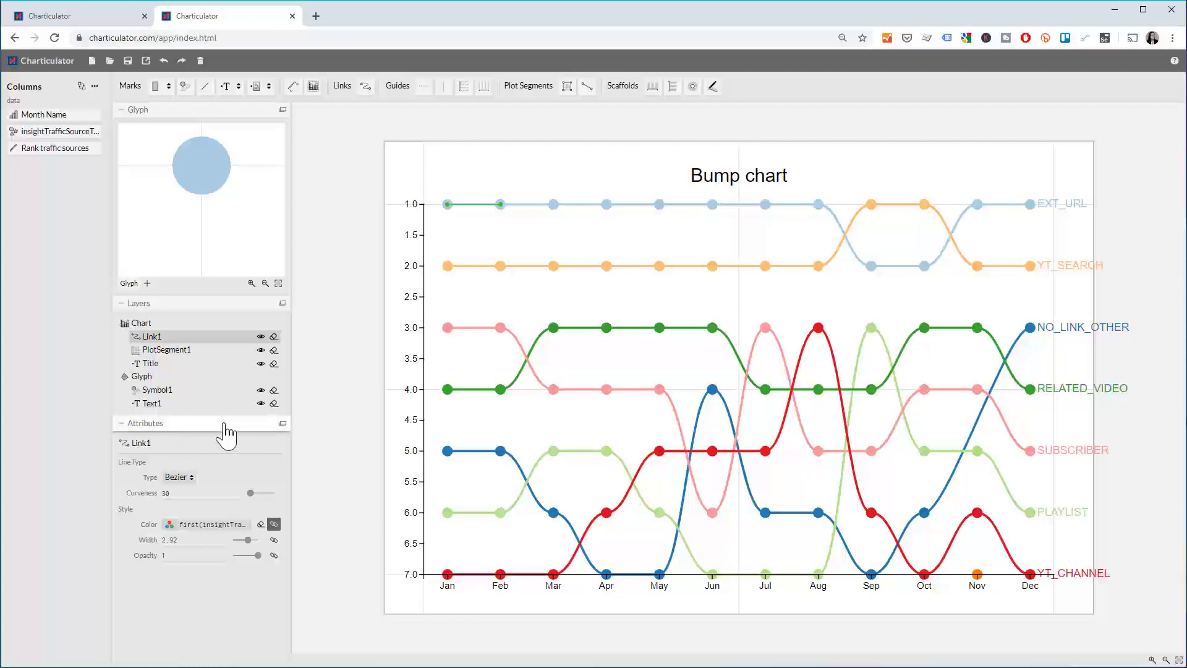
click(1076, 203)
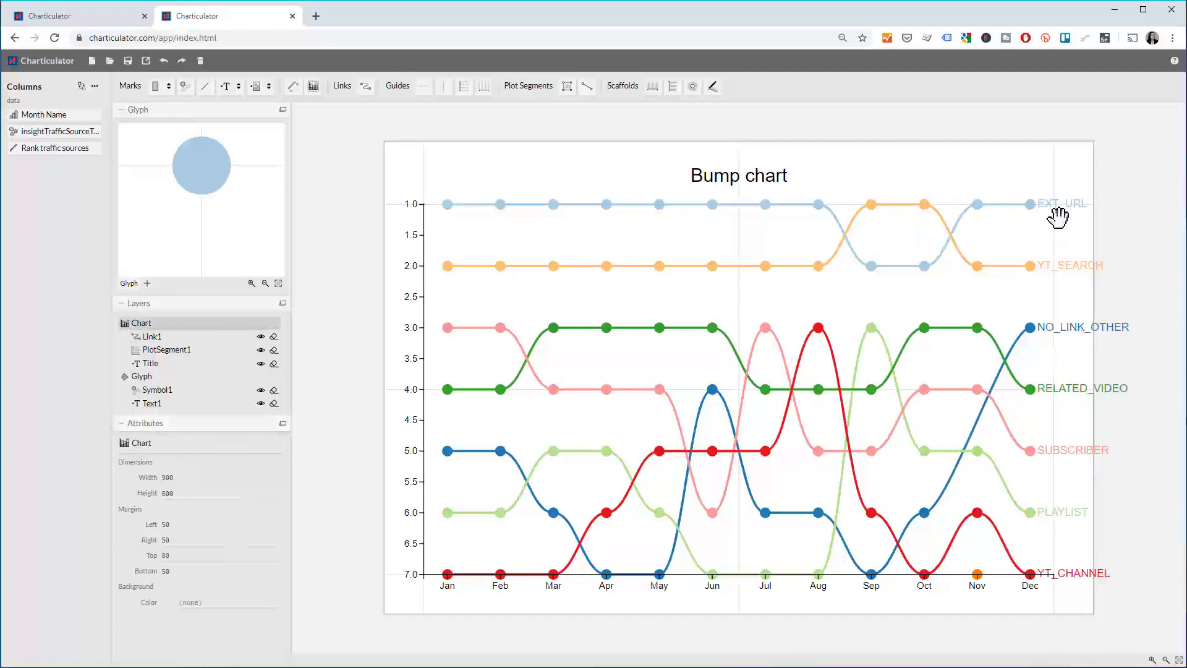
- Narrow PlotSegment1 from its right edge so the December end labels fit inside the chart
click(1054, 348)
drag(1041, 350, 969, 361)
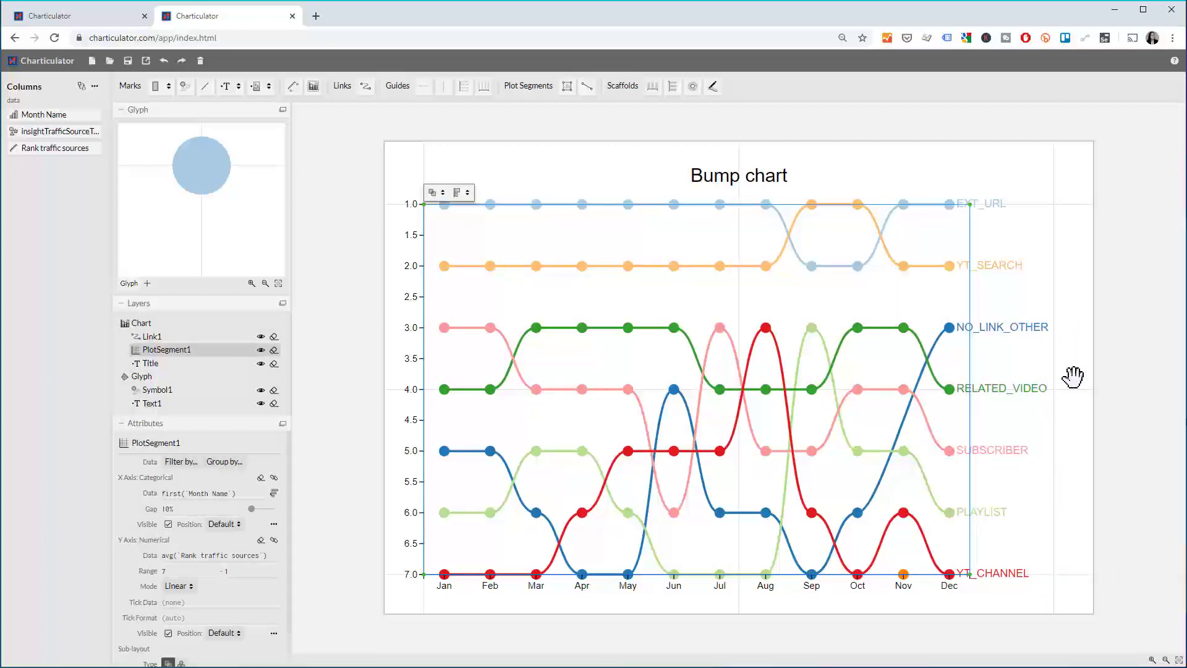
click(1121, 338)
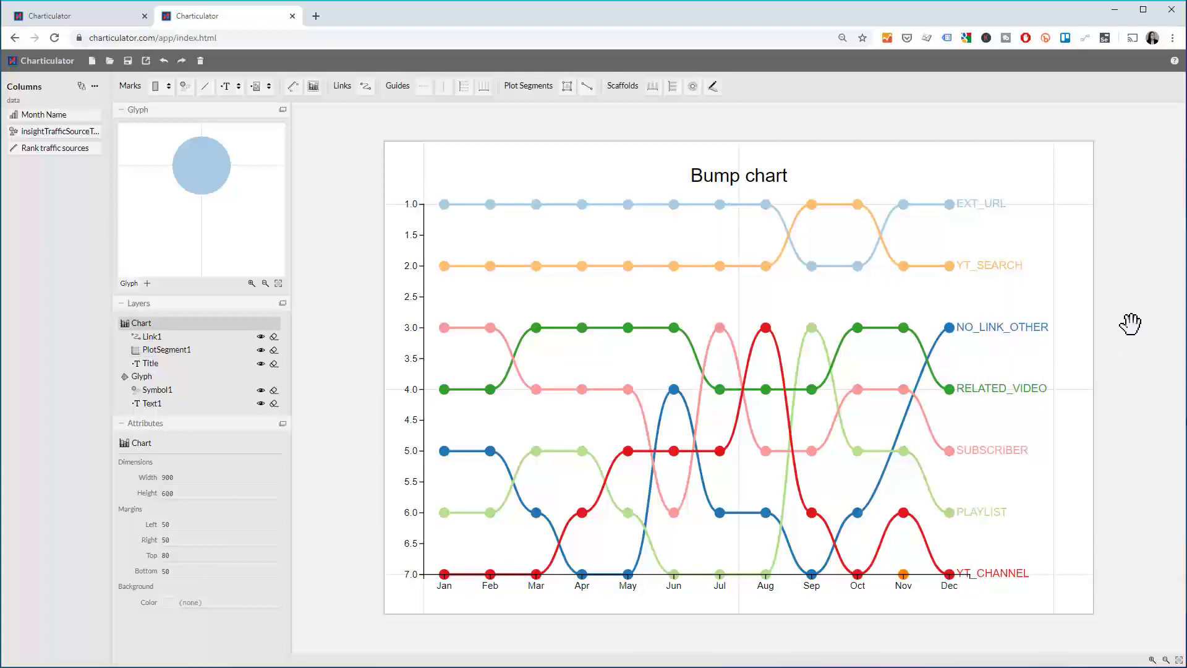
click(146, 60)
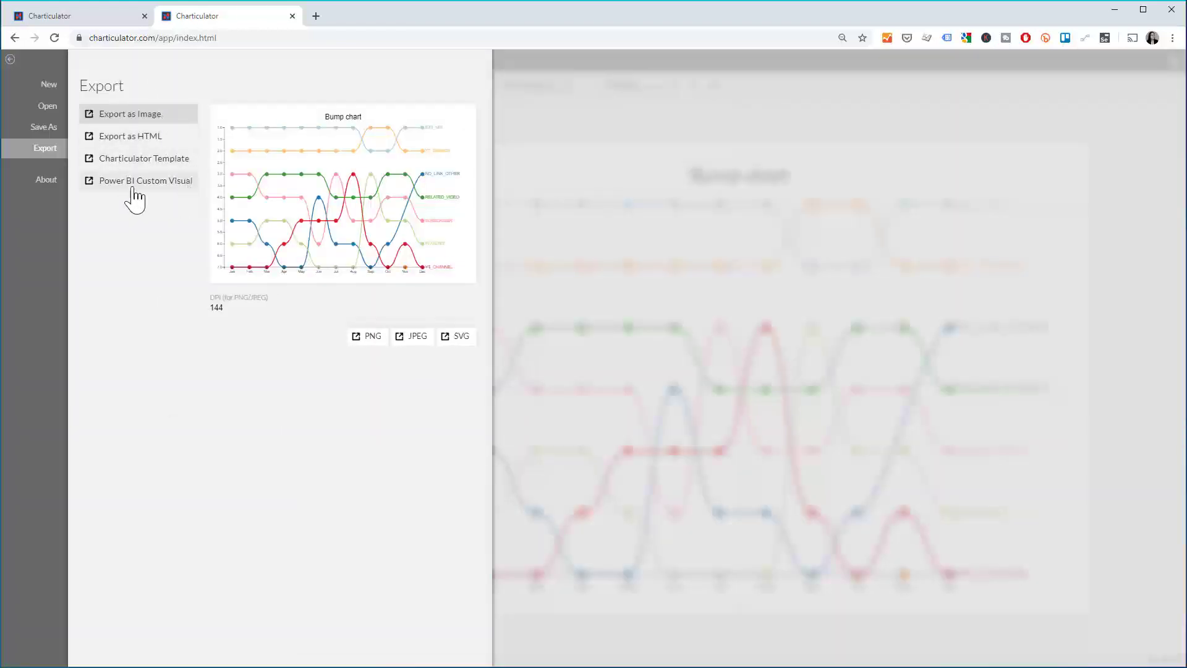
click(673, 120)
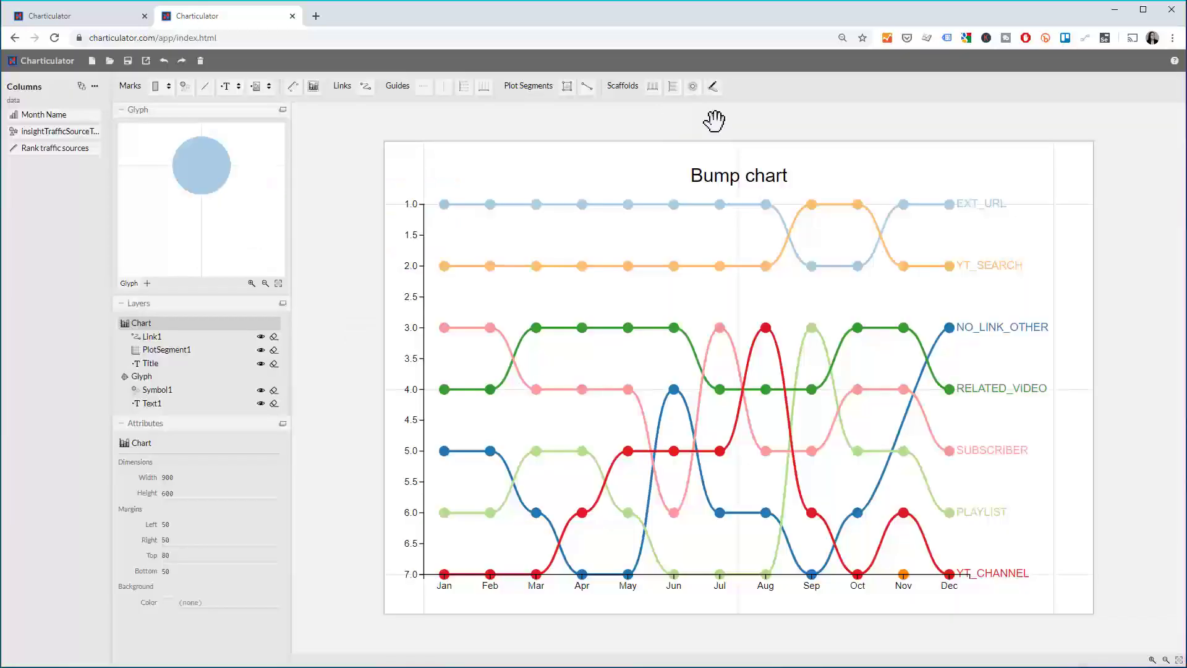